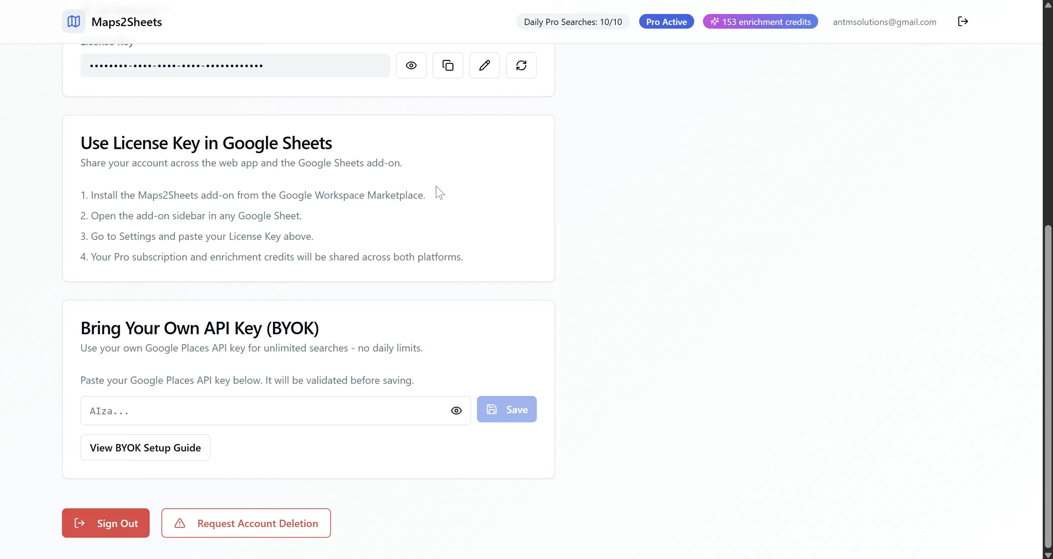
Search the web for Google Cloud Console in a new browser tab and open the console.
key(ctrl+t)
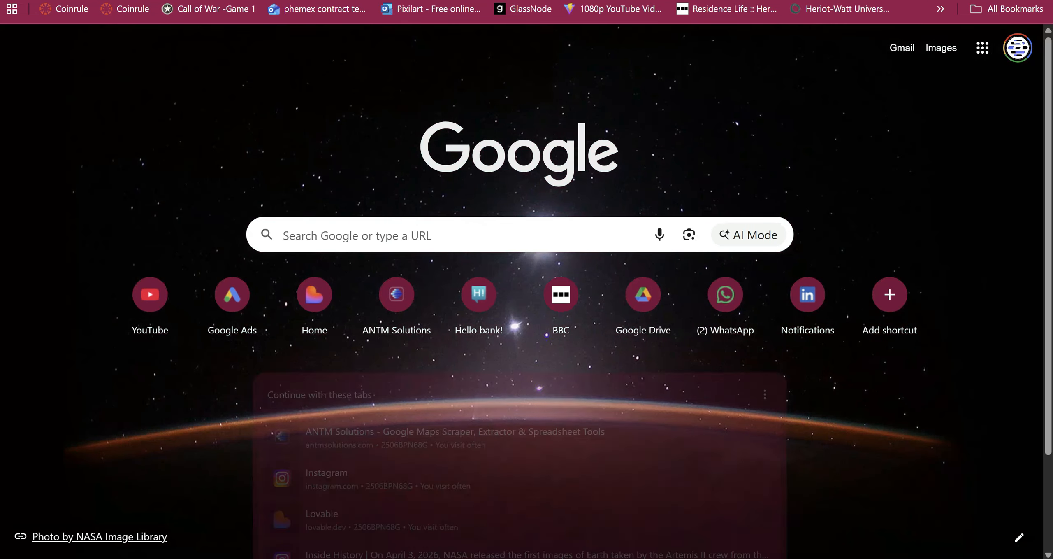
click(490, 235)
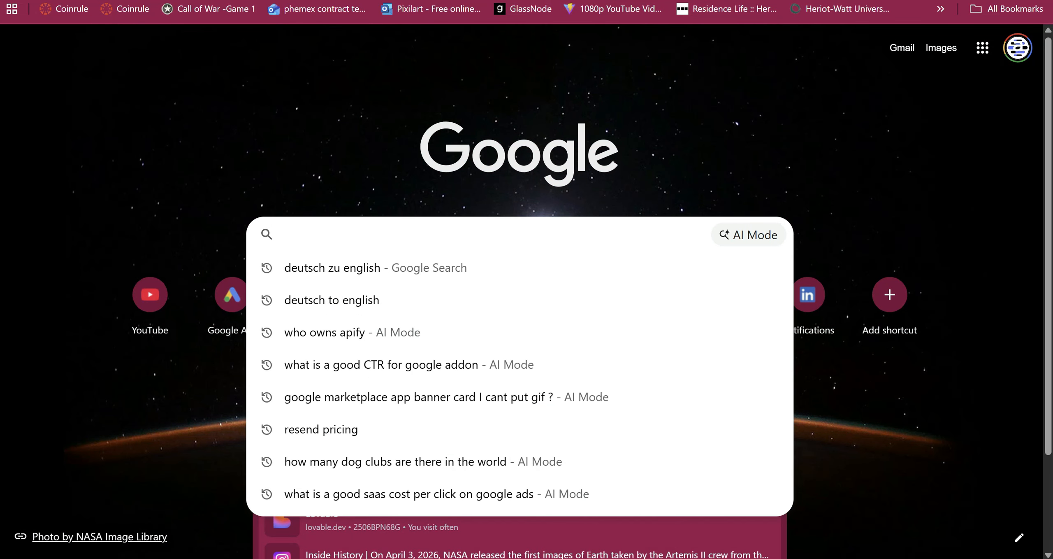
text(b)
key(BackSpace)
text(cg)
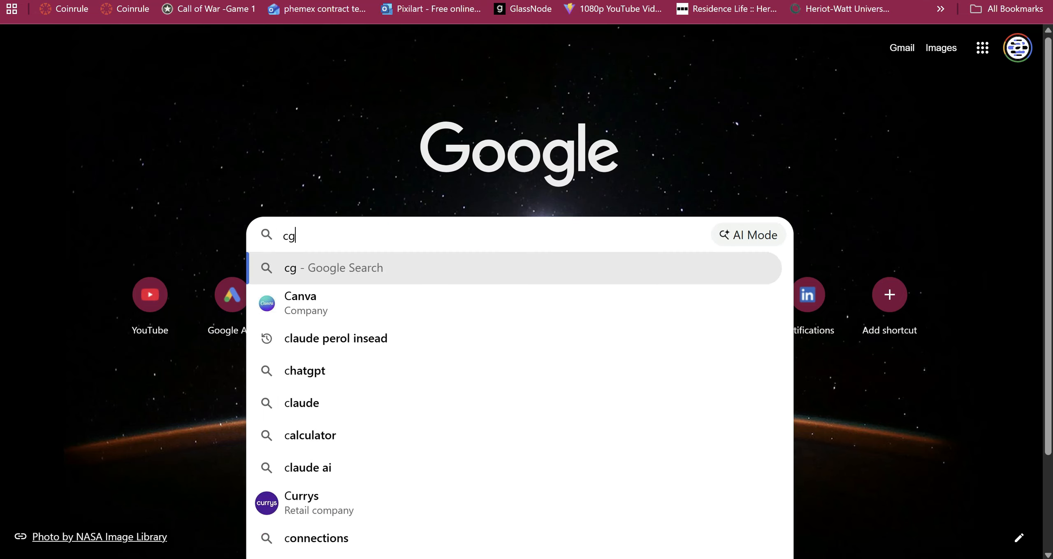
text(oogle cloud )
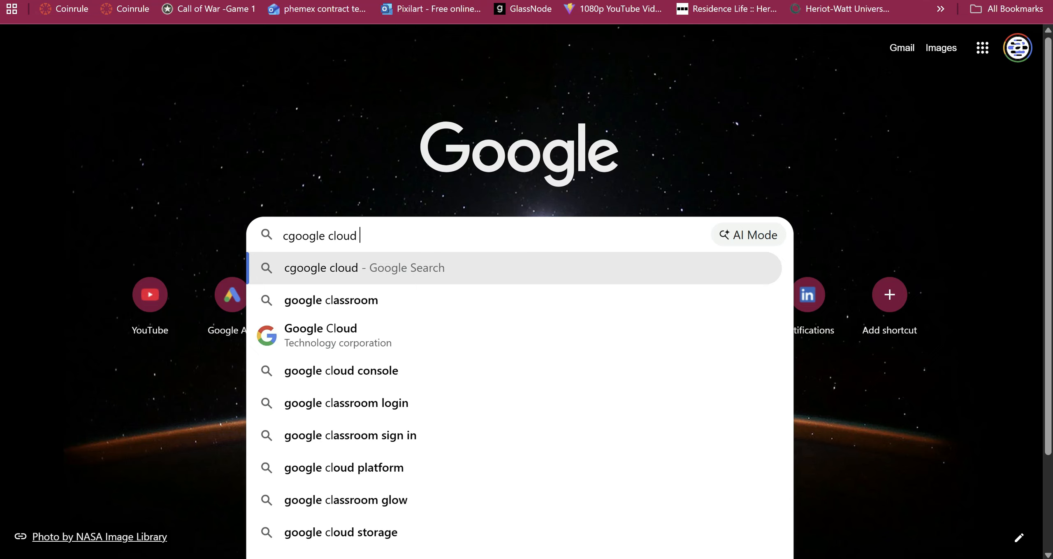
text(console)
key(Return)
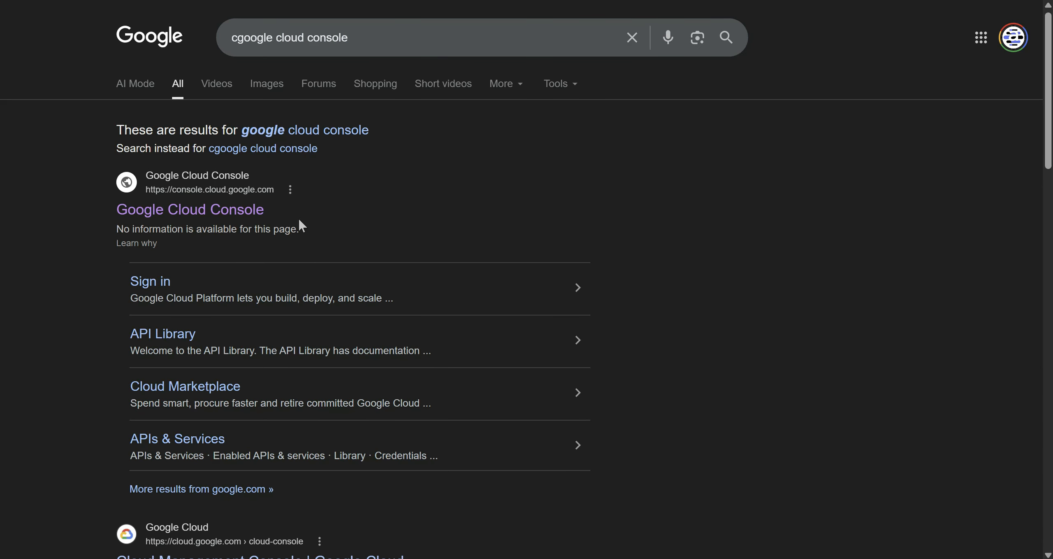
click(237, 218)
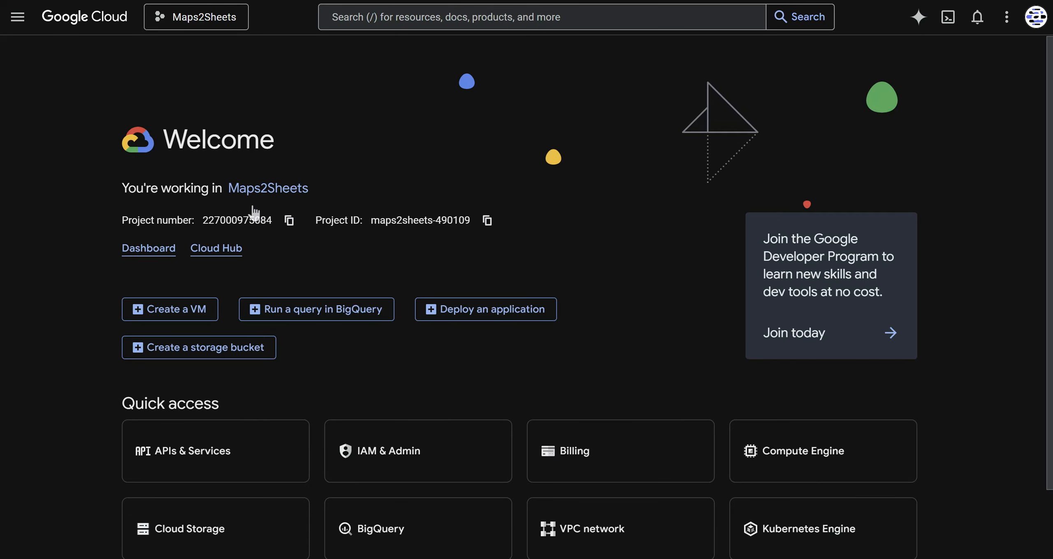
Create a Google Cloud project named Test Maps2Sheets BYOK without an organization and switch to it.
click(195, 21)
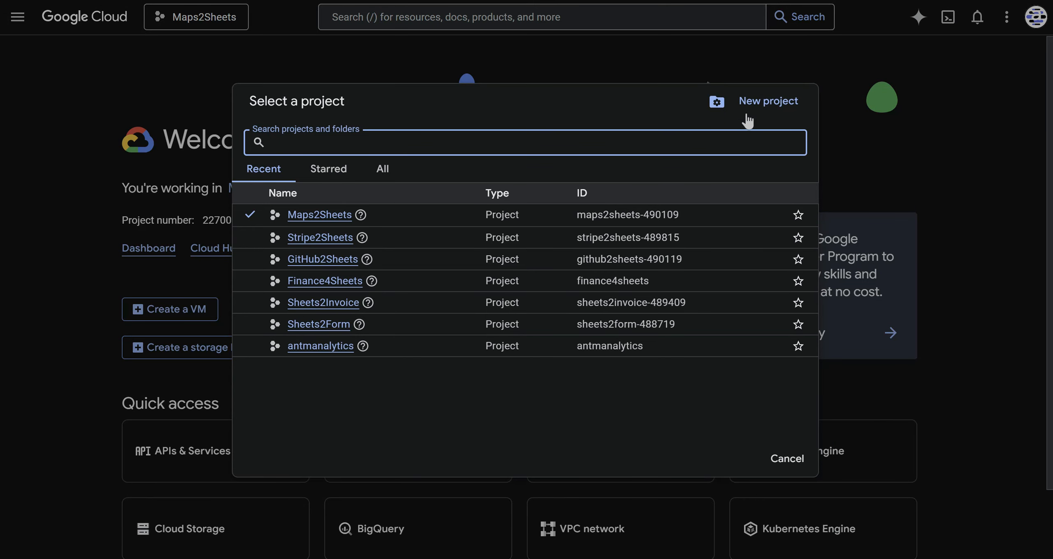
click(768, 101)
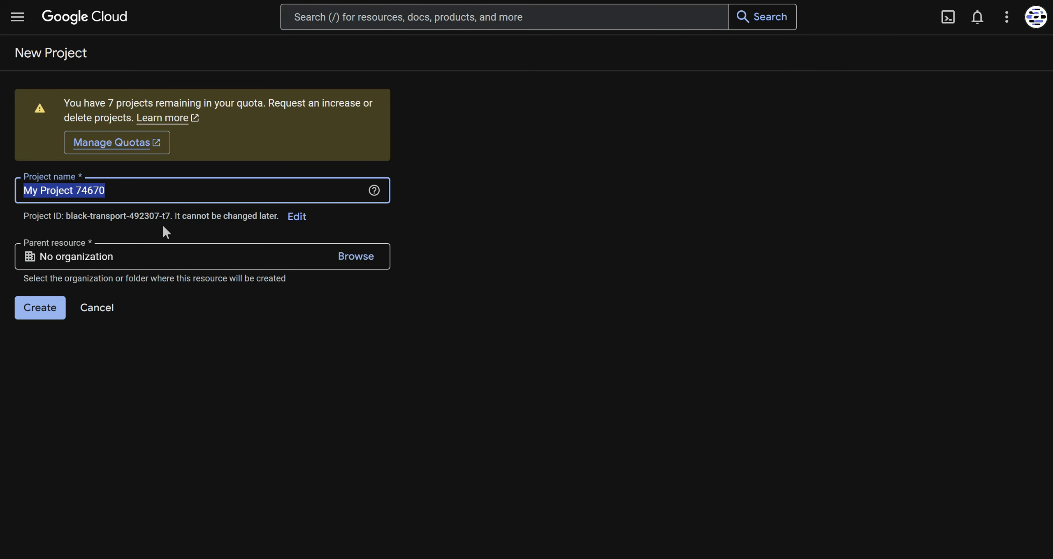
text(Test)
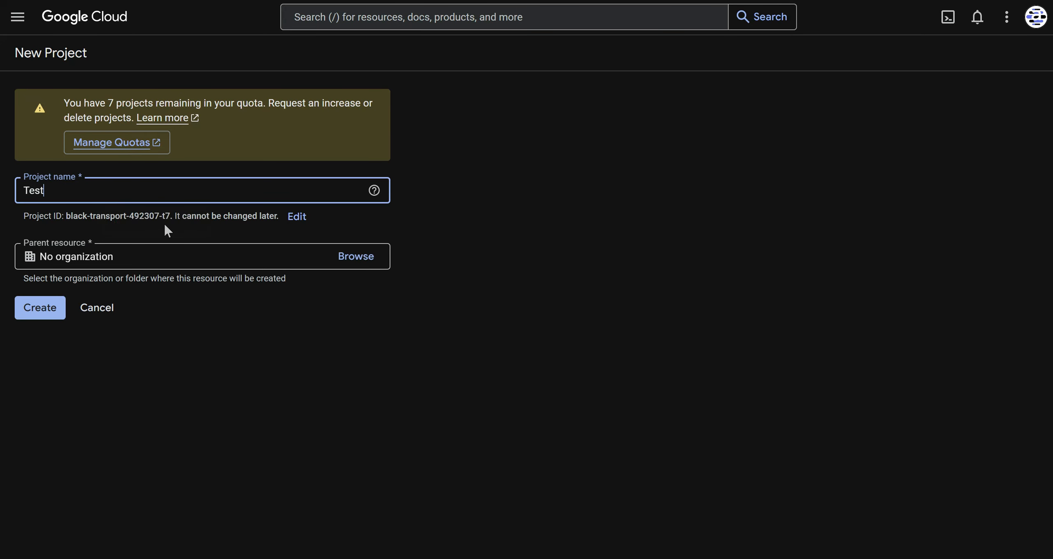
text( Maps2Sheets BYOK)
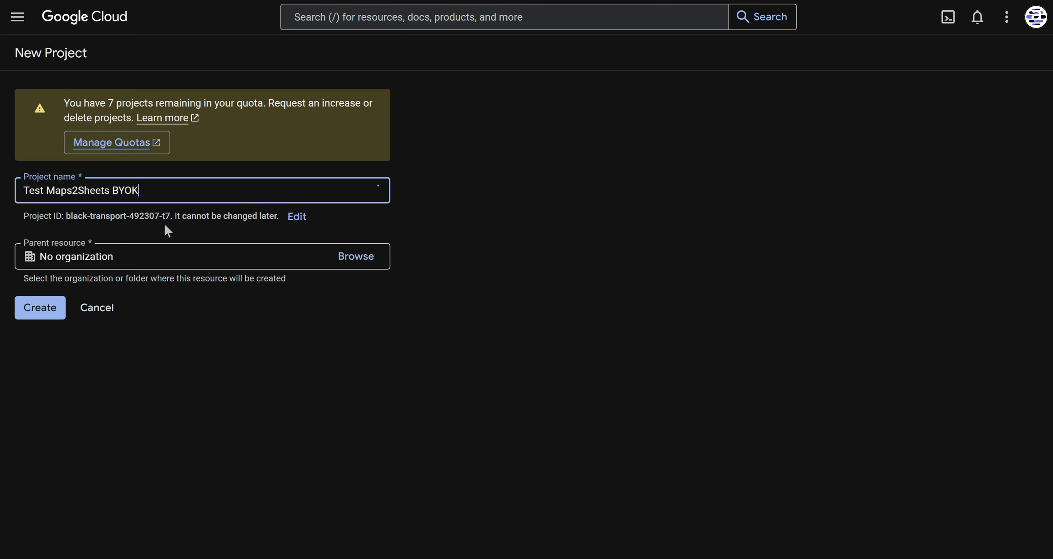
click(237, 369)
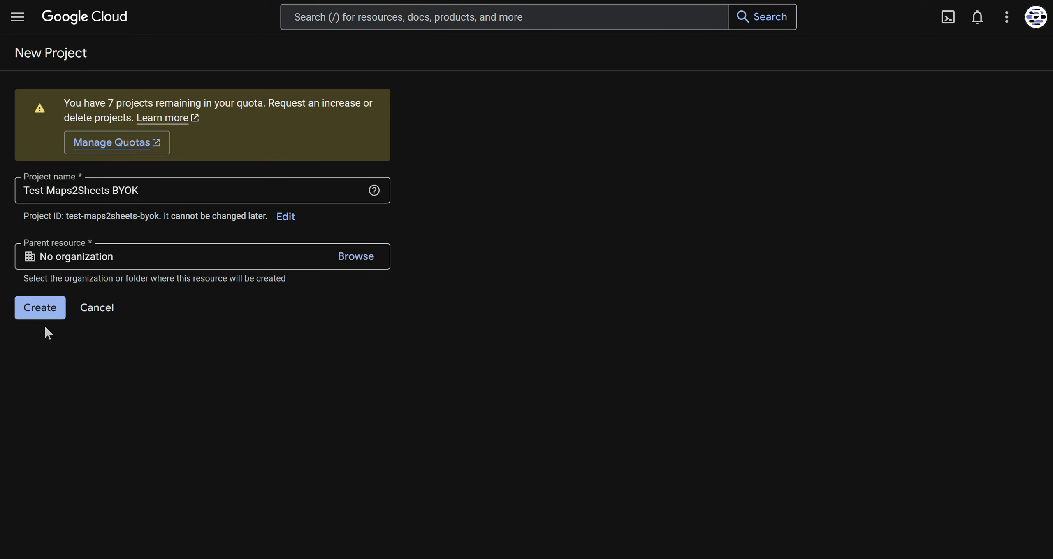
click(31, 313)
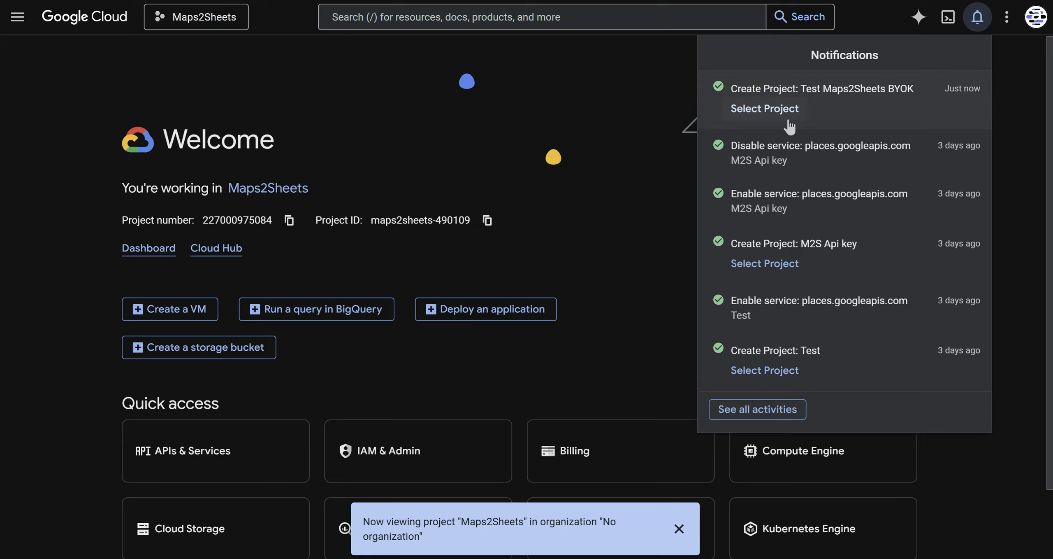
click(769, 116)
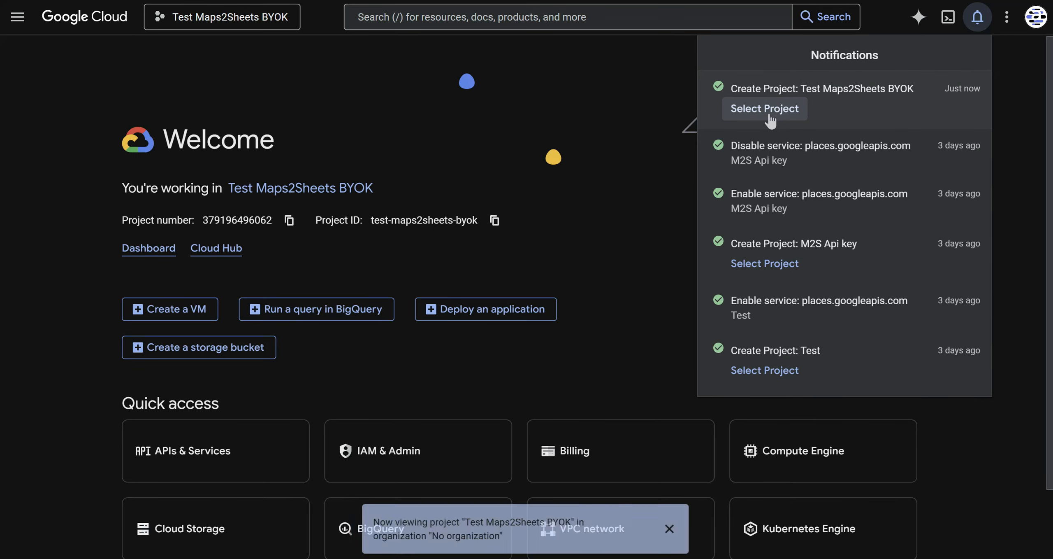
click(372, 130)
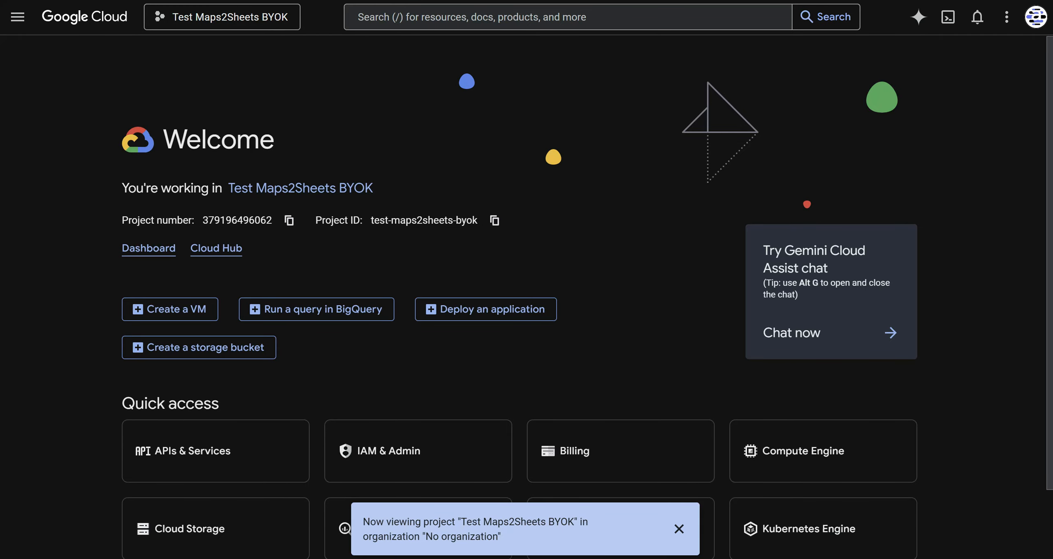
Find APIs & Services by searching the console for "api" and open the API Library from there.
key(/)
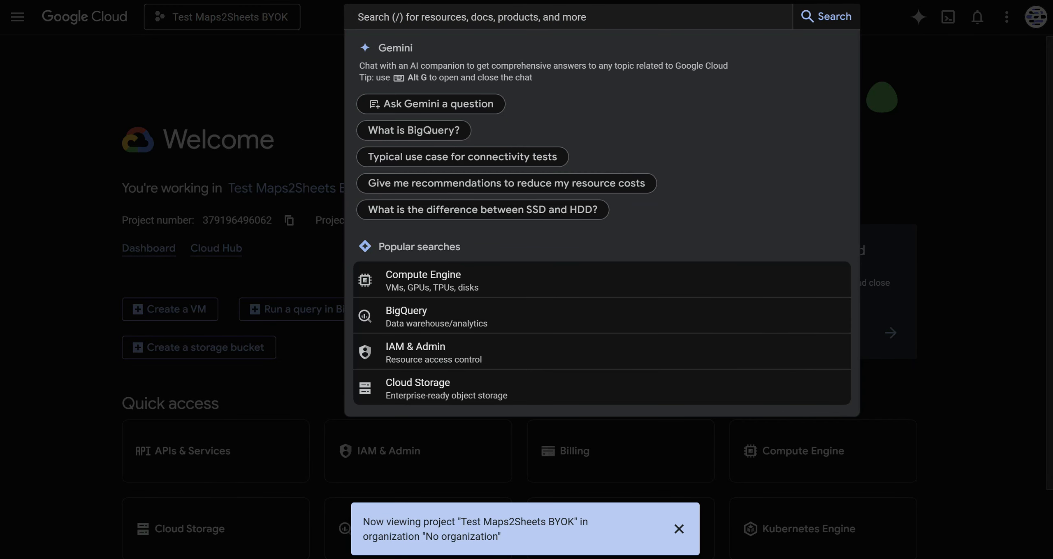
text(api)
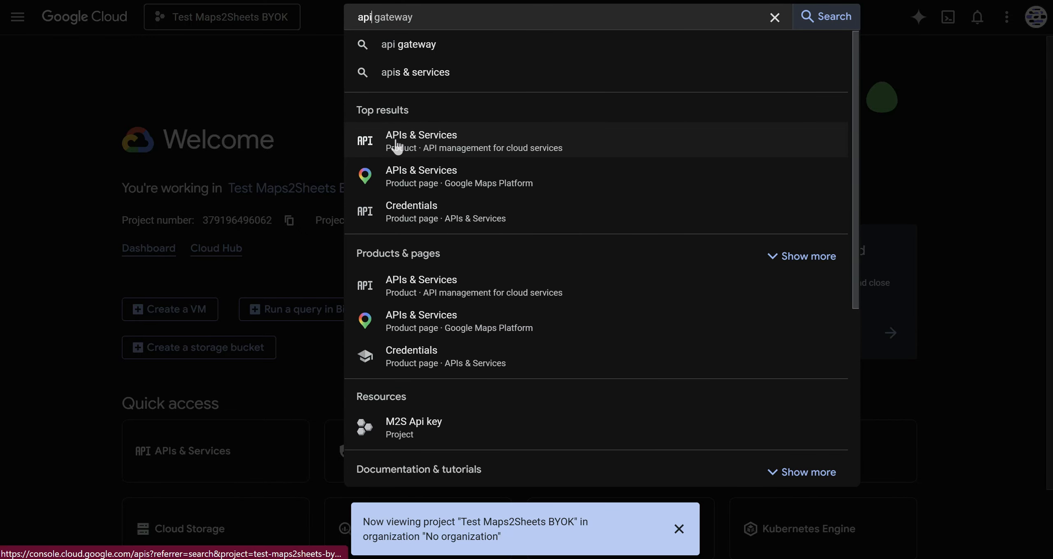
click(455, 144)
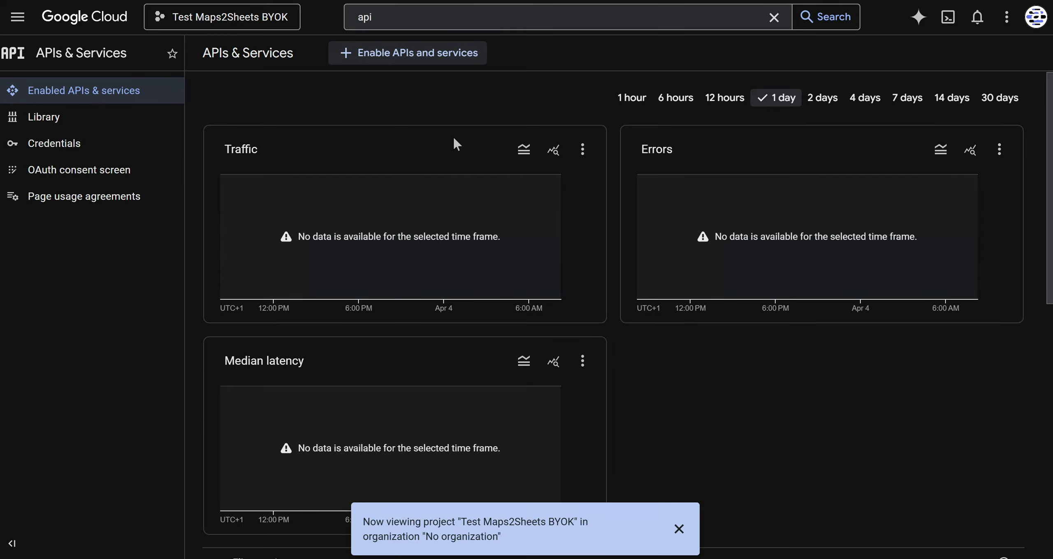
click(389, 58)
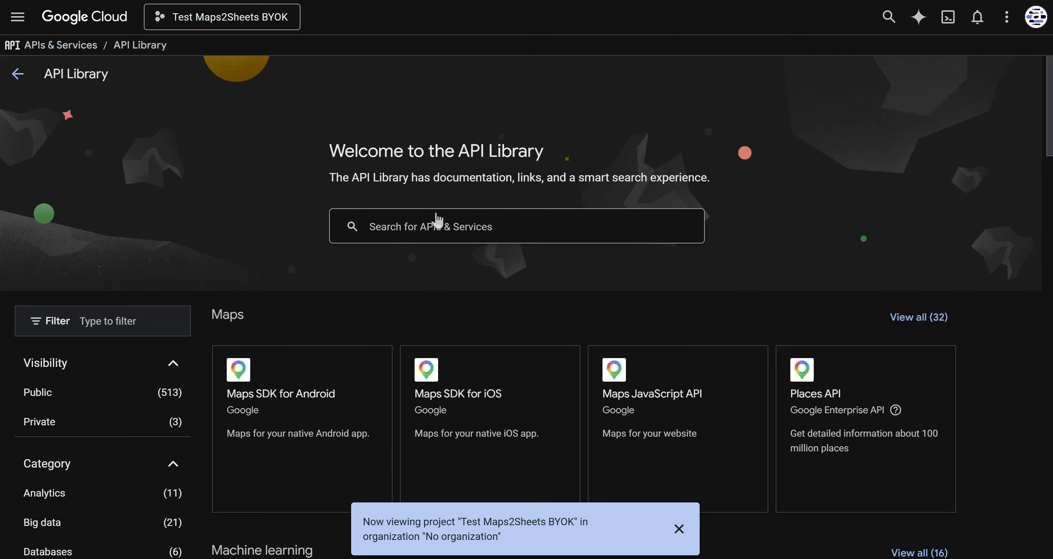
Search the API Library for places api (new) and open the Places API (New) product details.
text(places api)
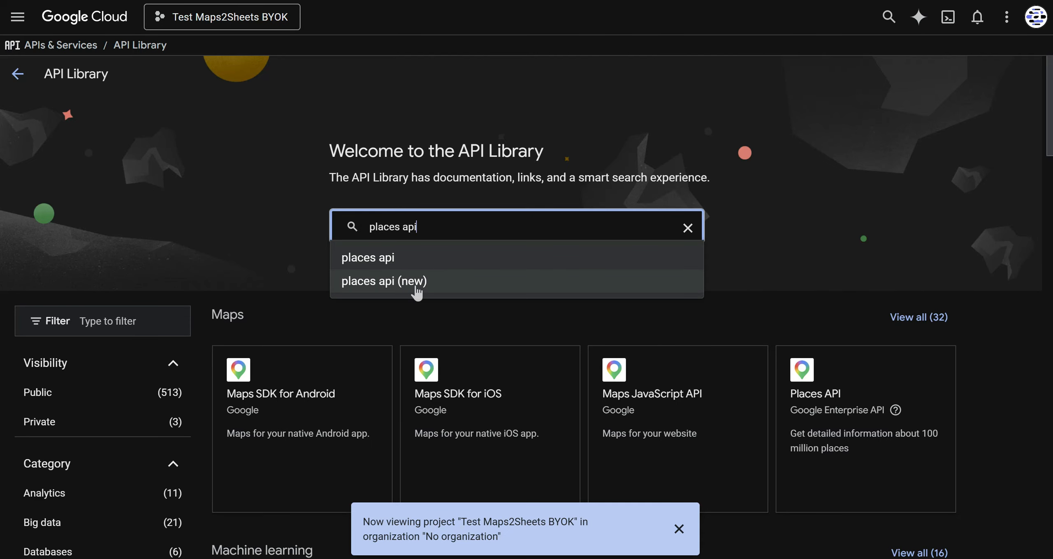
click(412, 283)
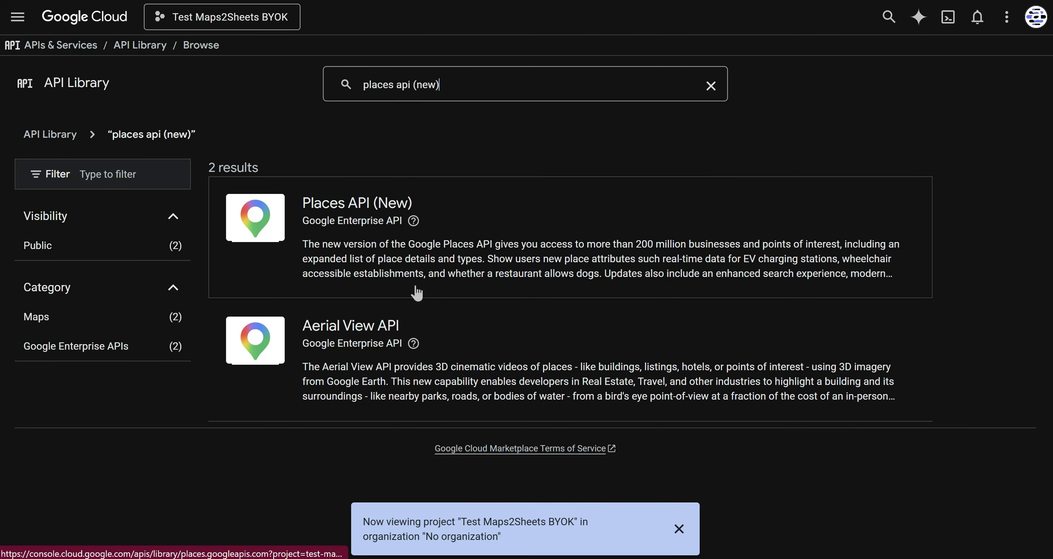
click(356, 197)
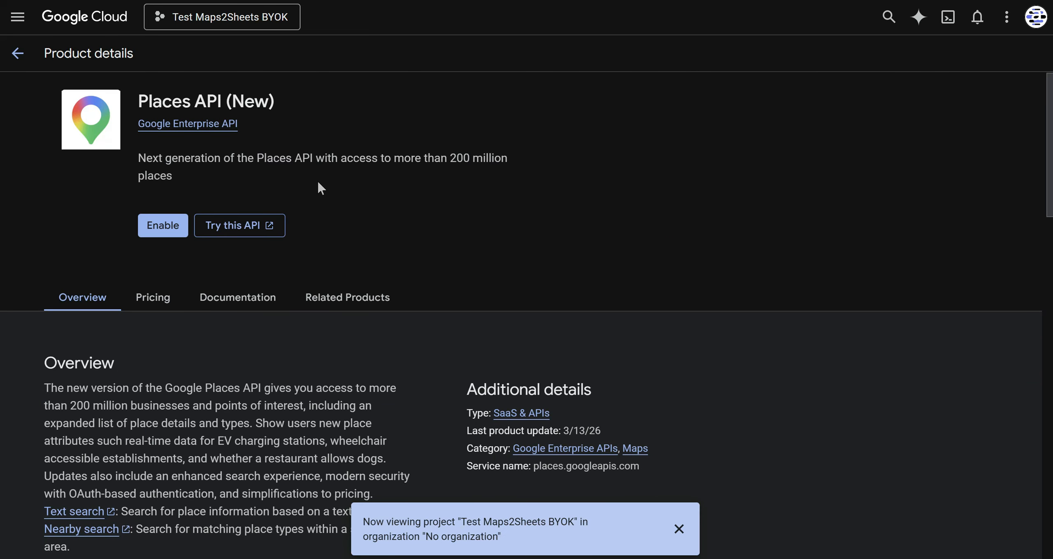
Enable Places API (New) and accept the European Economic Area terms by entering Confirm.
click(162, 231)
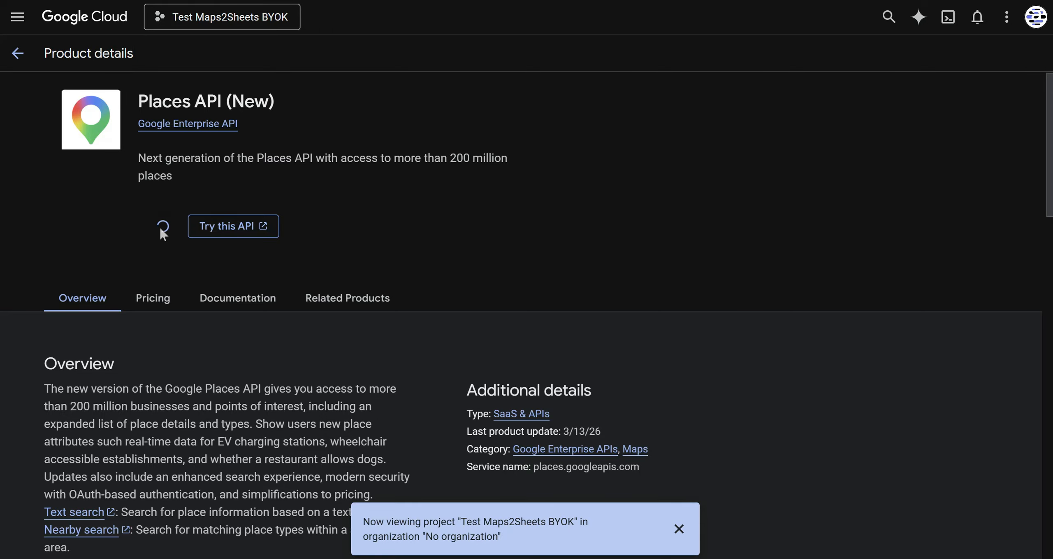
text(Confirm)
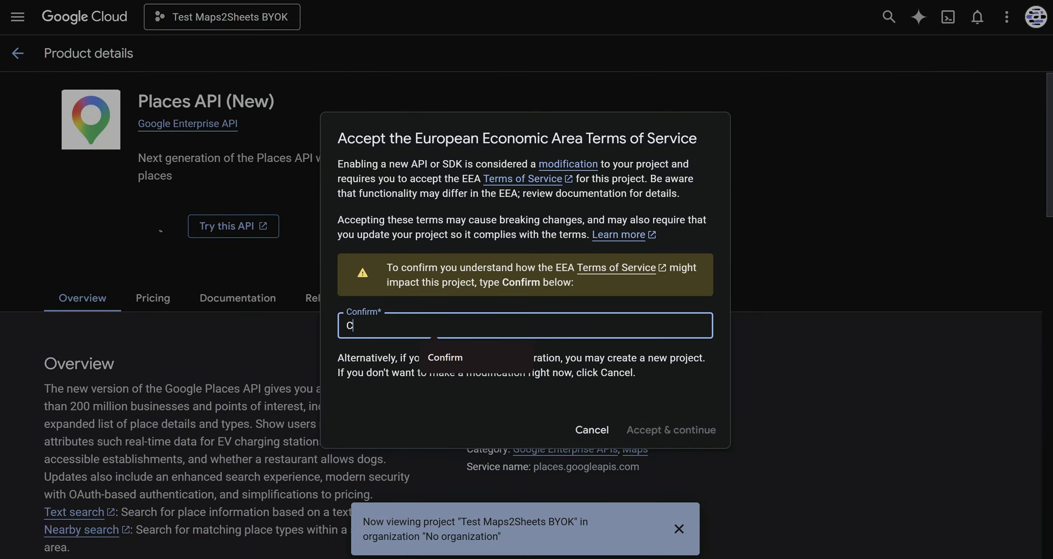
click(686, 431)
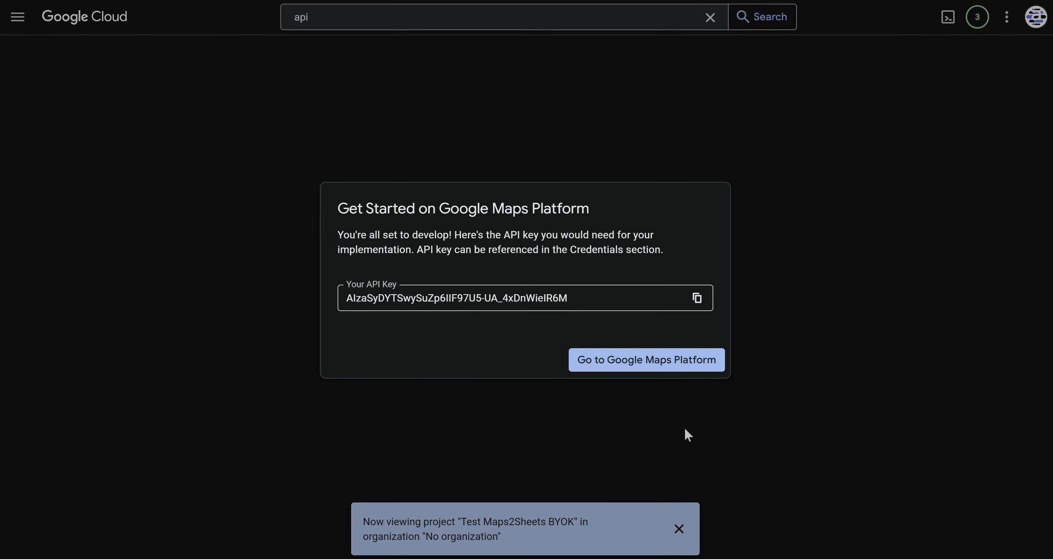
Copy the generated API key and paste it into the Bring Your Own API Key field in Maps2Sheets.
click(698, 298)
key(ctrl+Tab)
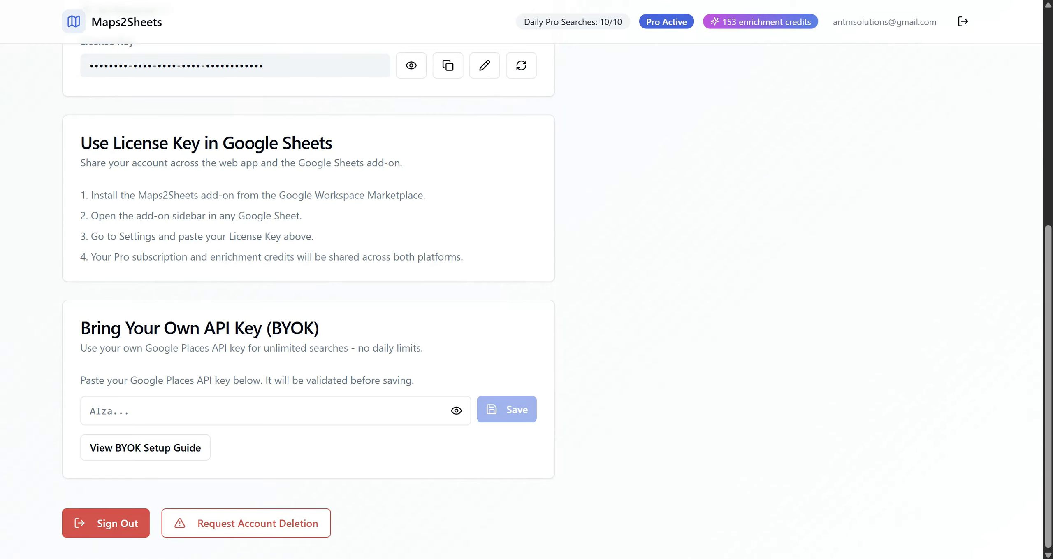
click(169, 410)
key(ctrl+v)
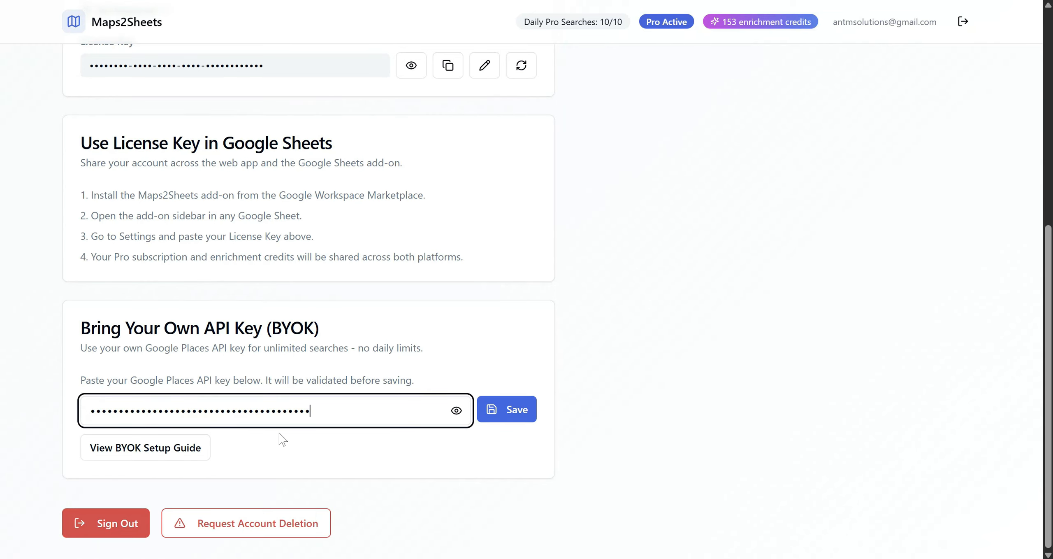
Save the pasted Google Places API key and decline the browser's offer to update the saved password.
click(456, 410)
click(457, 411)
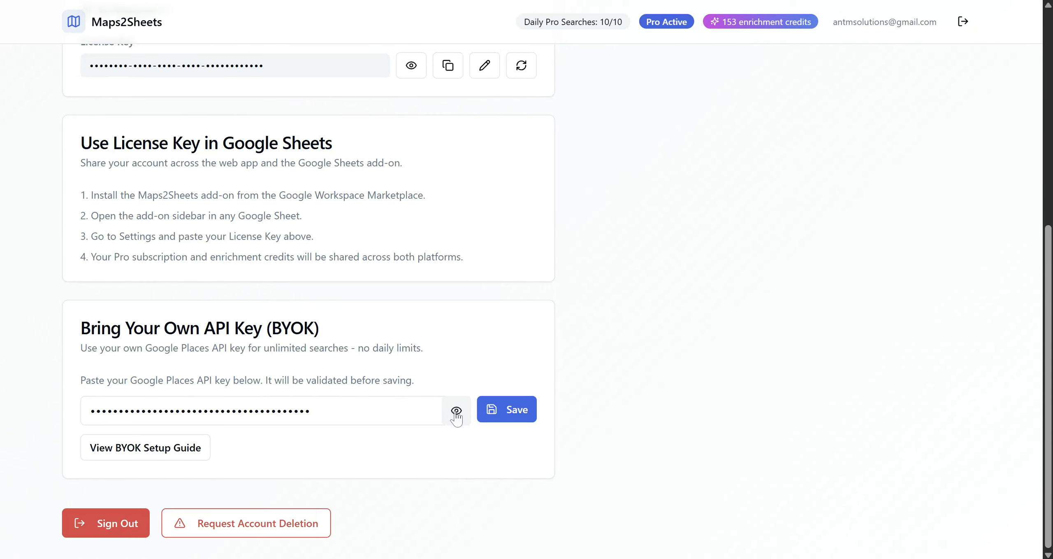
click(514, 412)
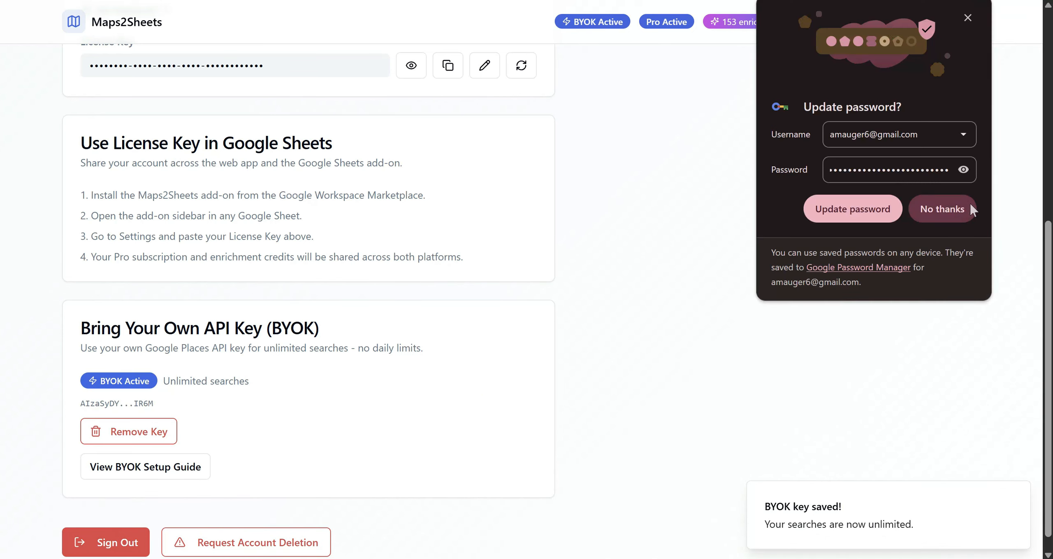
click(942, 208)
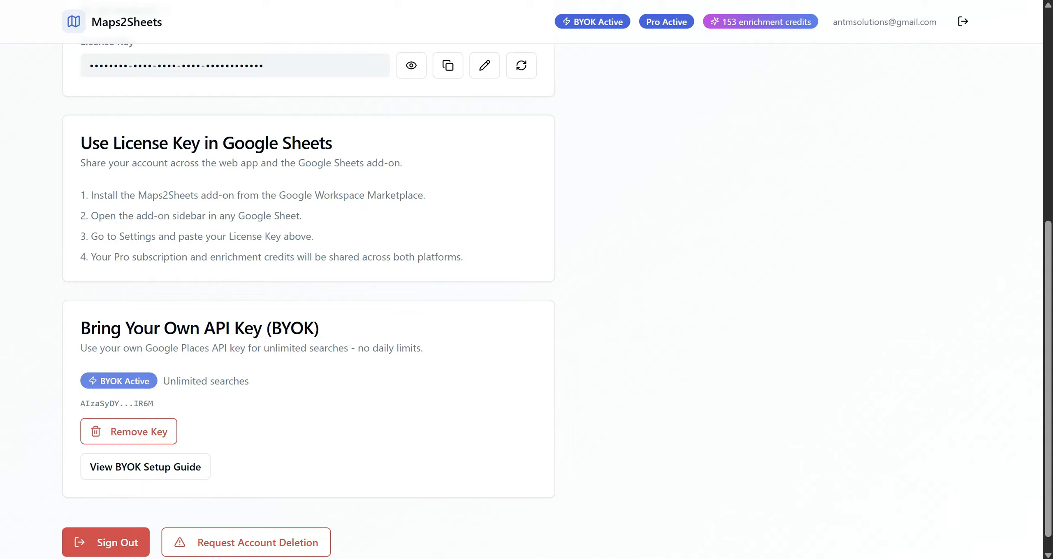
Run the suggested lead search for Coworking Spaces in Lisbon, Portugal and look through the results.
scroll(387, 342, up, 9)
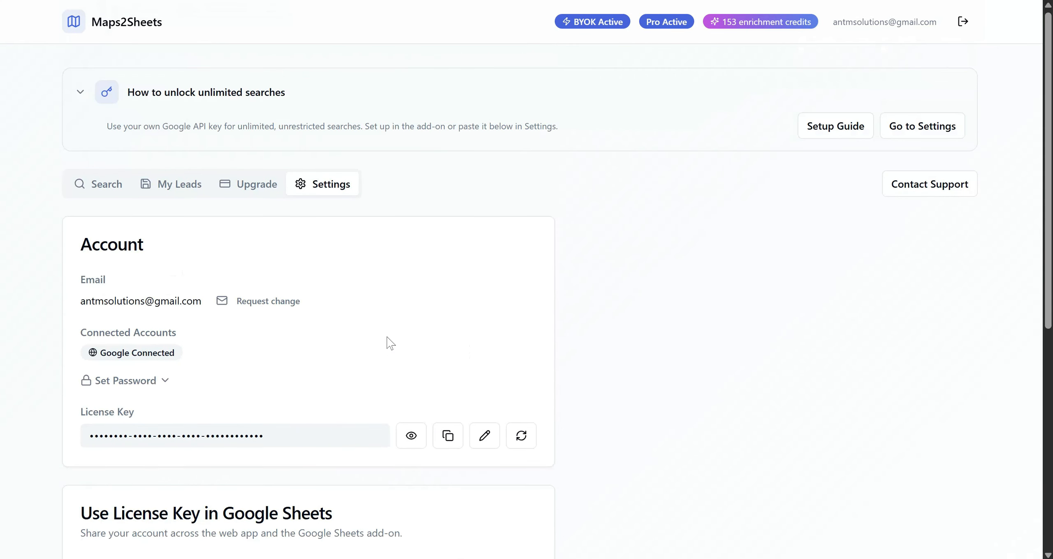
click(96, 190)
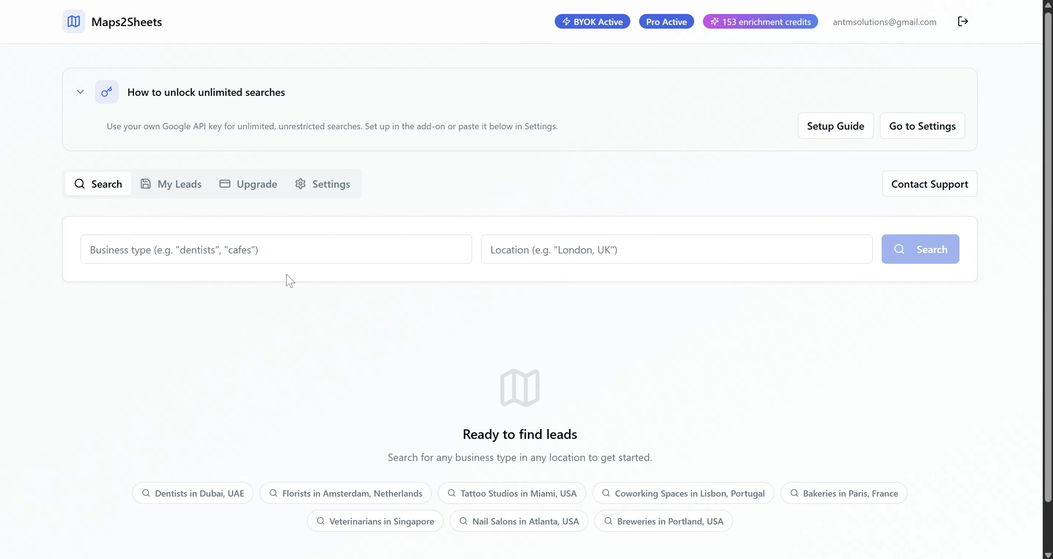
click(672, 498)
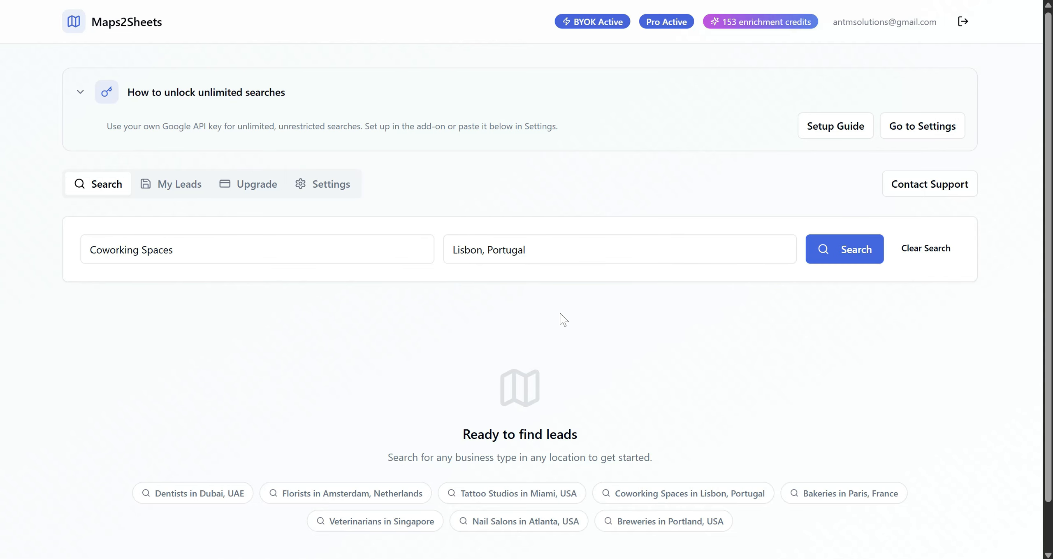
click(841, 251)
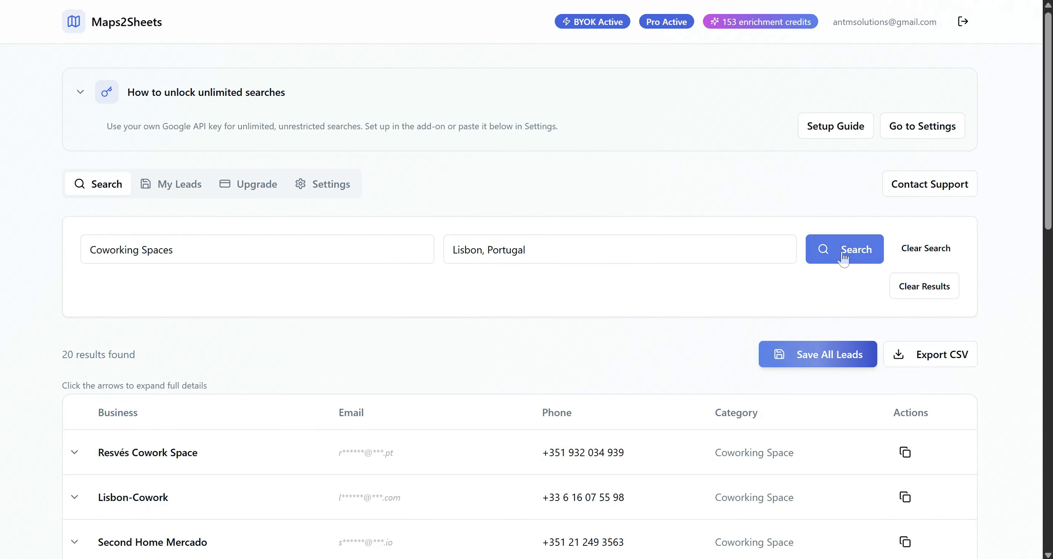
scroll(457, 343, down, 1)
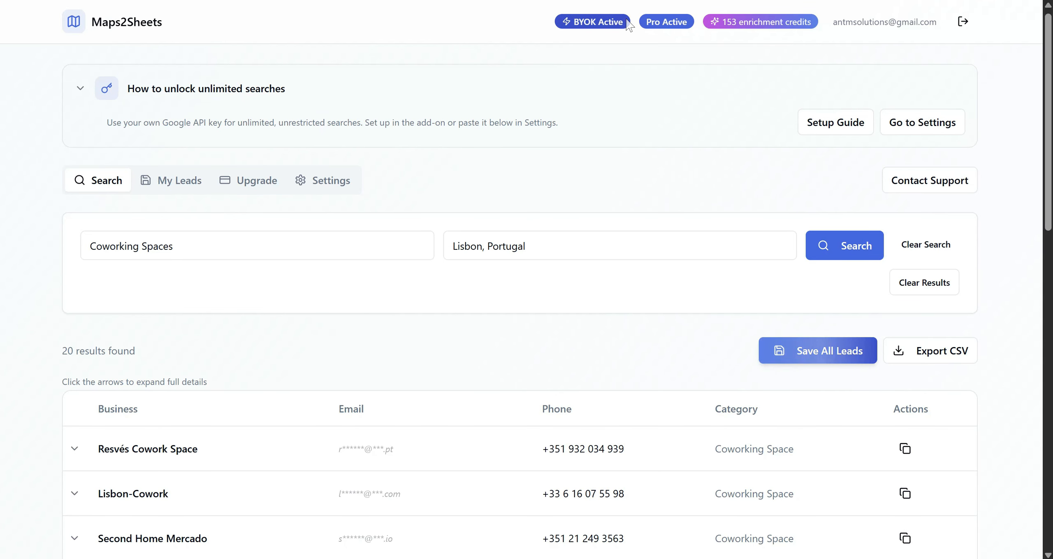
scroll(460, 345, down, 5)
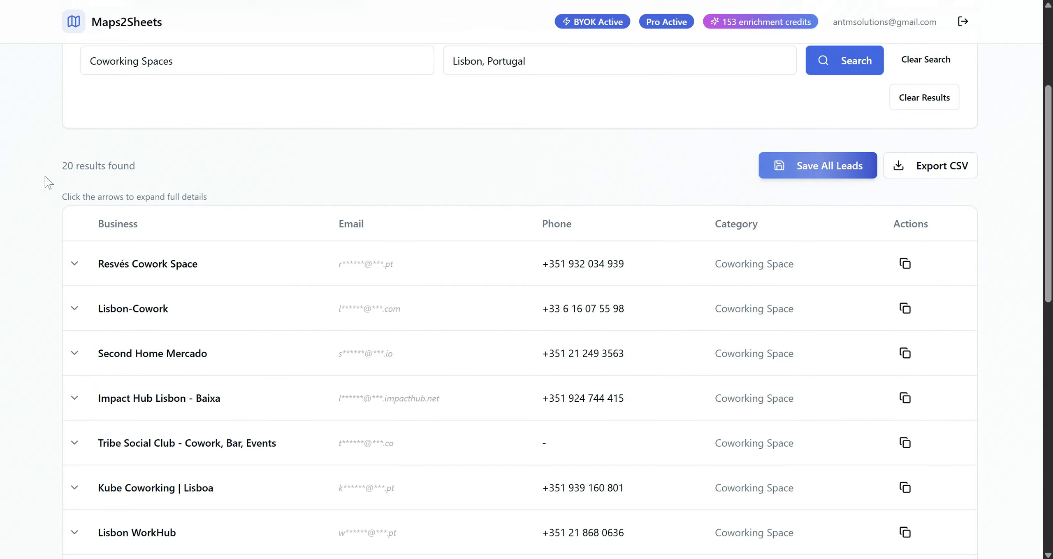
Expand the details of the Resvés Cowork Space result and save all leads from the search.
scroll(45, 177, down, 2)
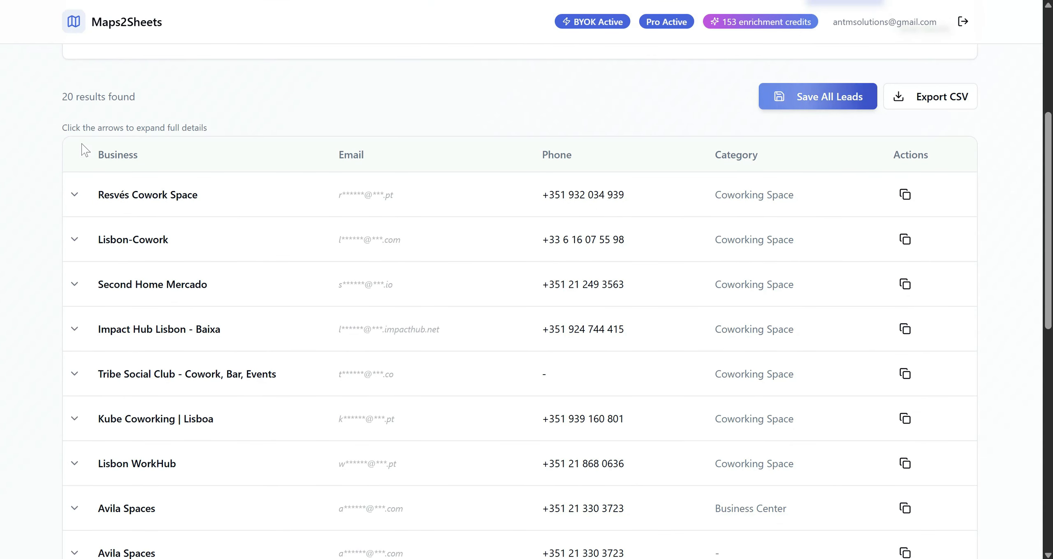
click(75, 196)
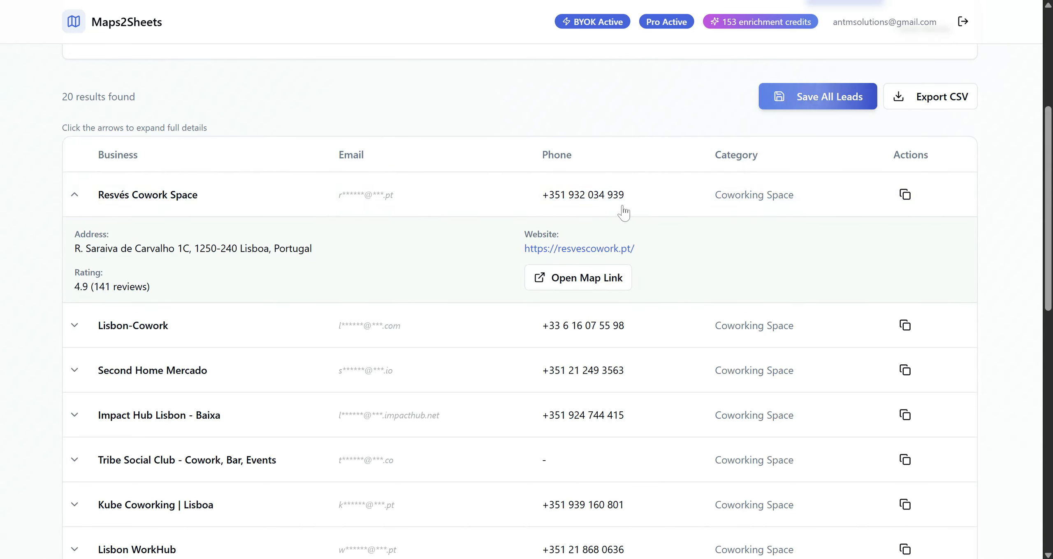
click(172, 201)
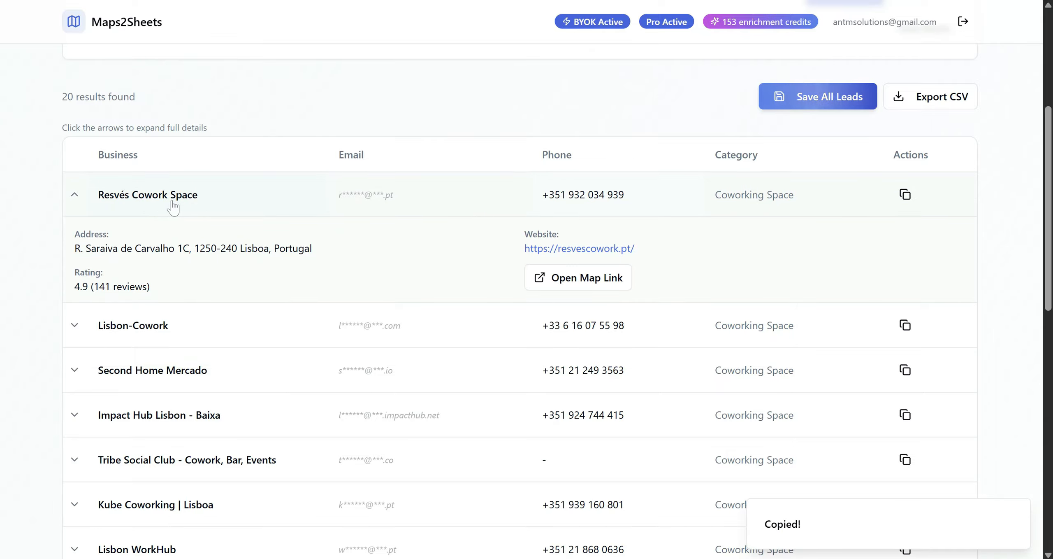
click(815, 102)
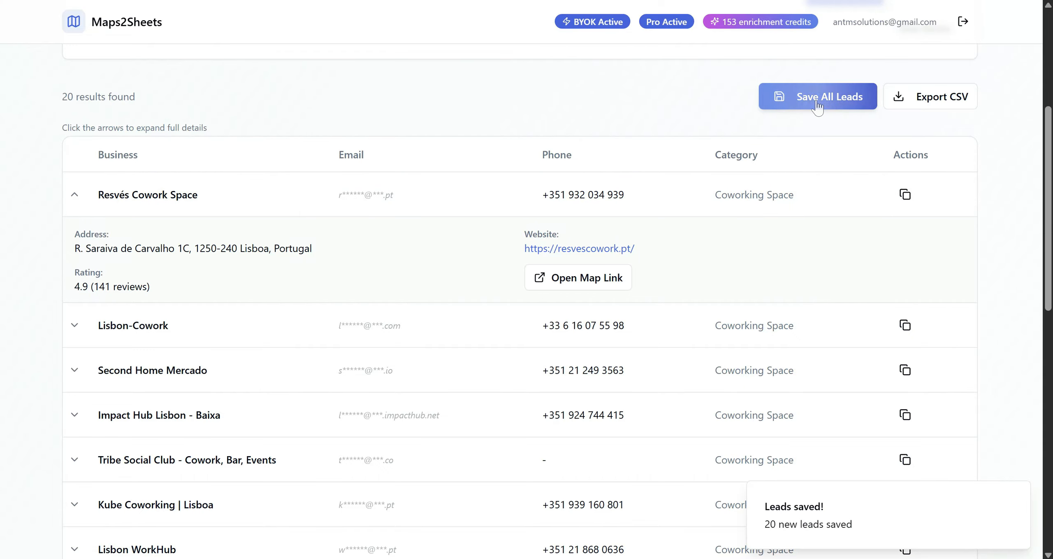
Show the saved leads and expand the details of Outsite Lisbon - Cais do Sodre.
scroll(448, 112, up, 5)
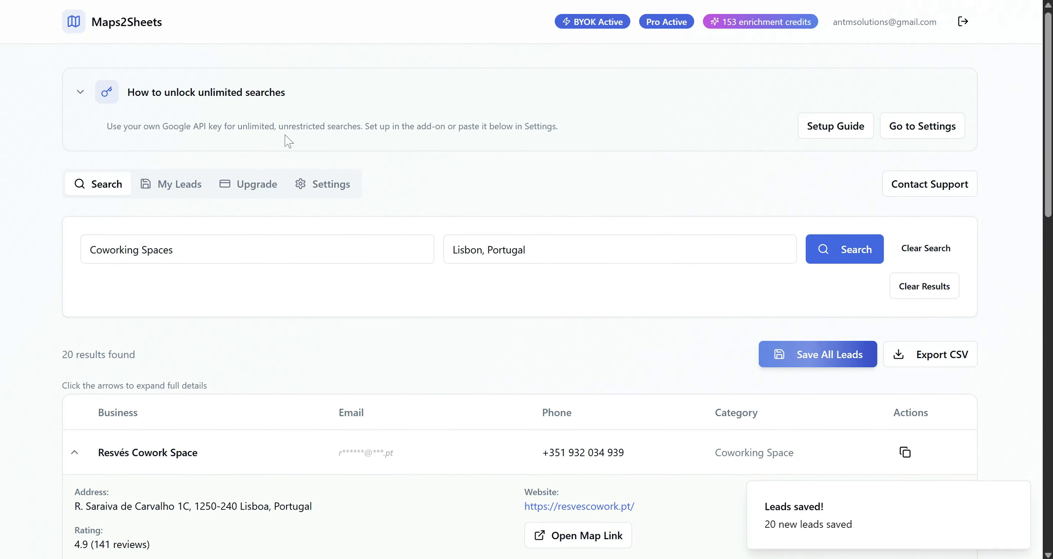
click(168, 185)
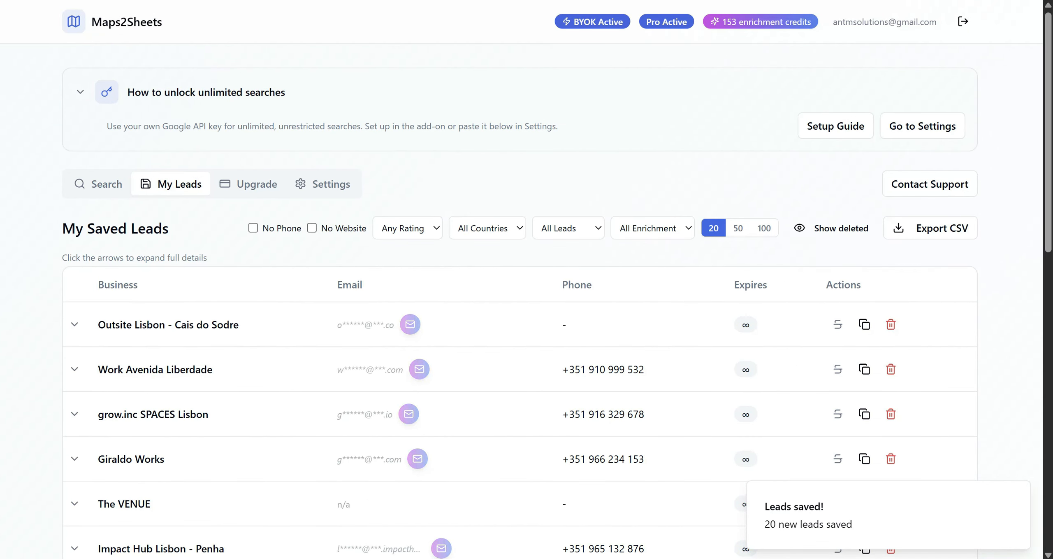
click(75, 324)
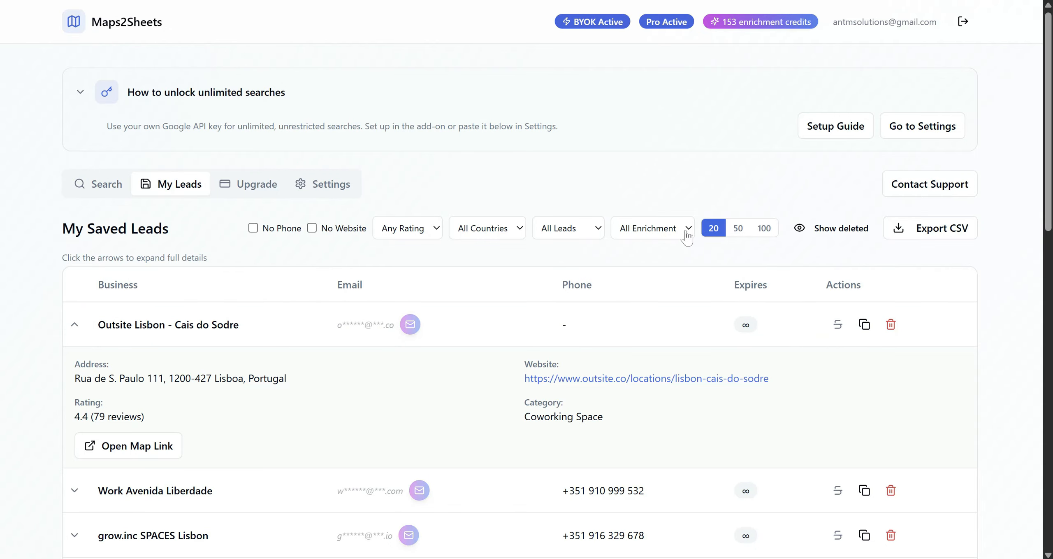
Enrich the Outsite Lisbon - Cais do Sodre lead with email addresses and confirm the enrichment.
scroll(636, 263, down, 1)
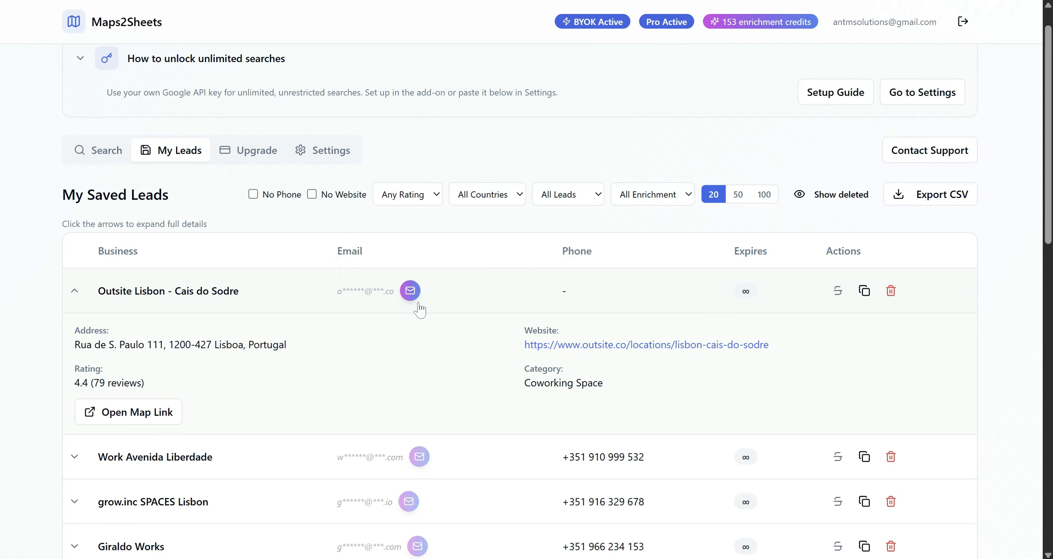
scroll(414, 304, down, 1)
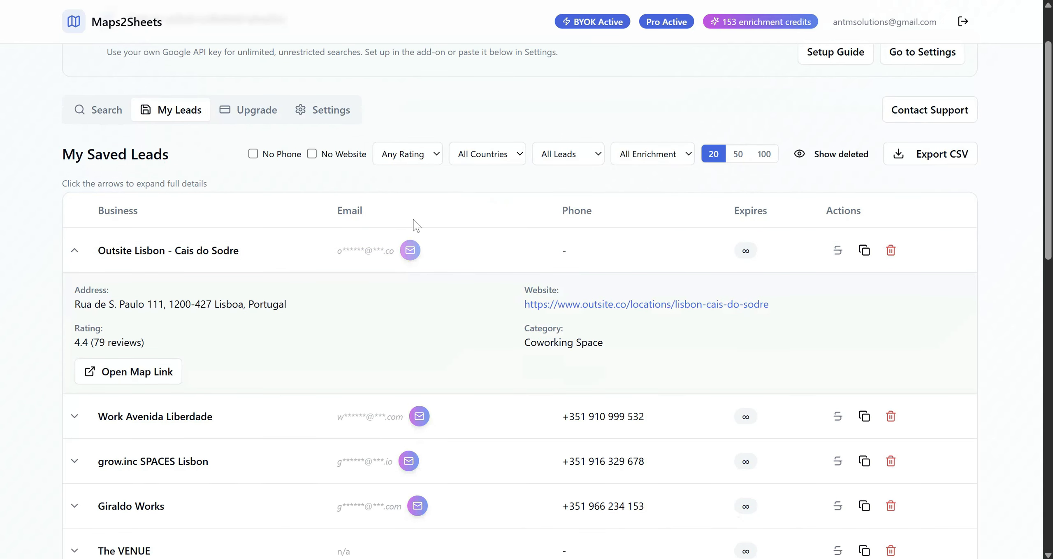
click(410, 250)
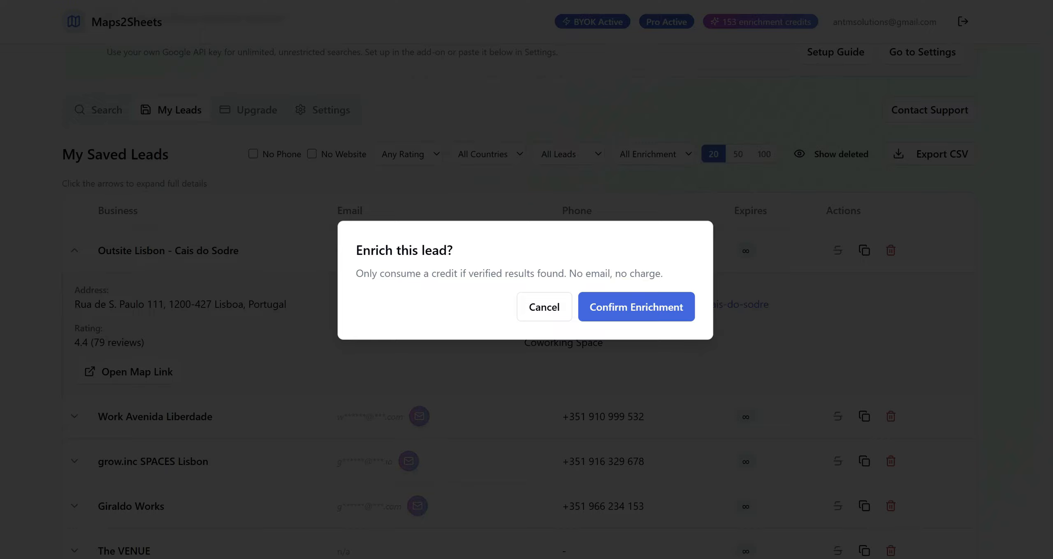
click(644, 306)
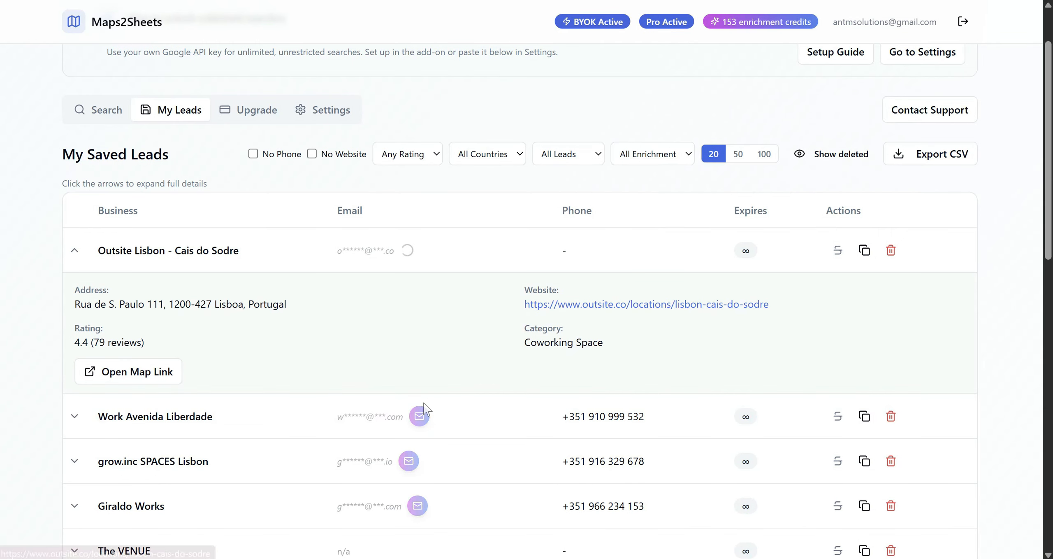
Expand the Work Avenida Liberdade lead, confirm its email enrichment, and review the enrichment results of both leads.
click(75, 416)
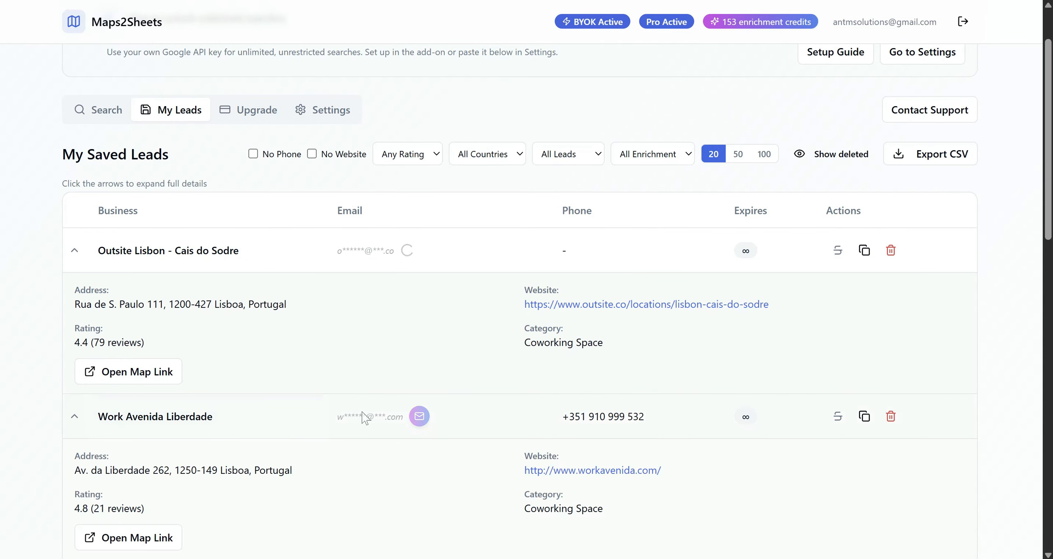
click(419, 416)
click(655, 310)
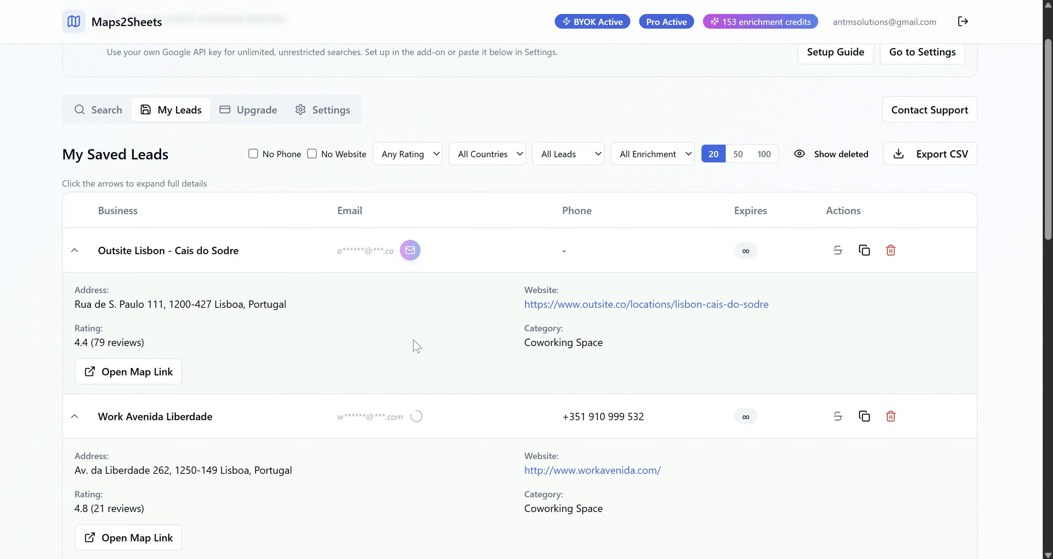
scroll(413, 340, down, 1)
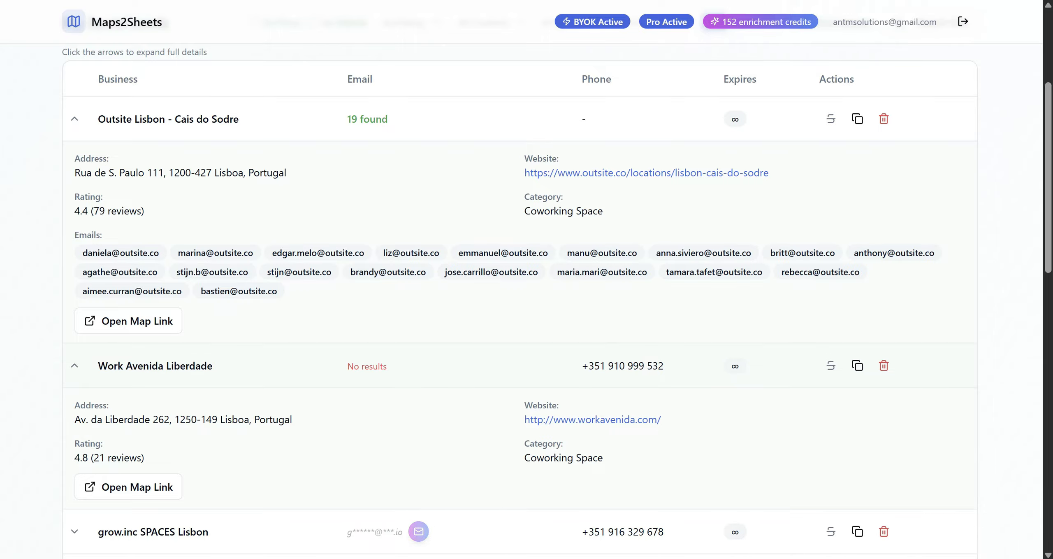
scroll(368, 367, up, 5)
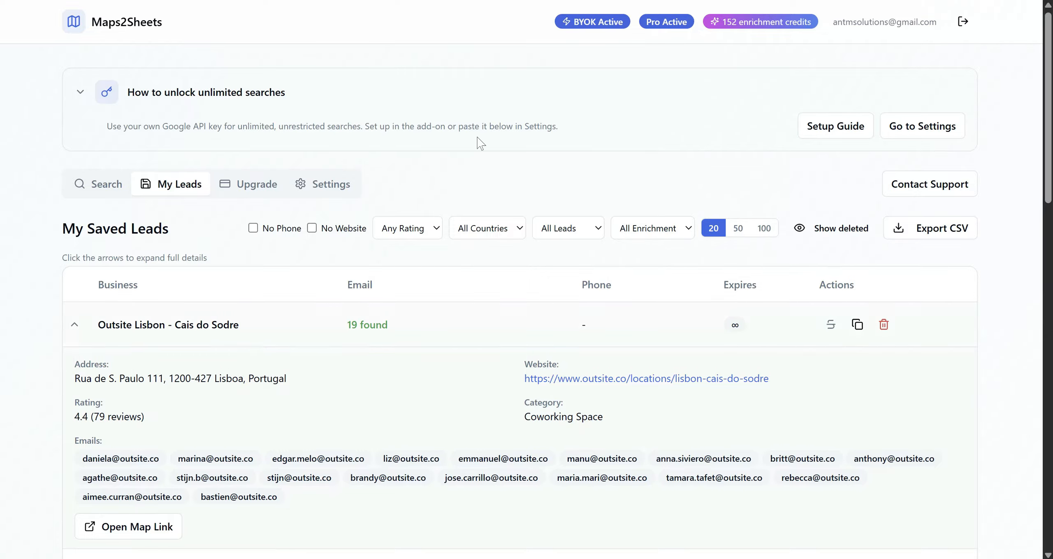
Switch to Google Cloud, continue to Google Maps Platform, and postpone restricting the API key.
click(411, 1)
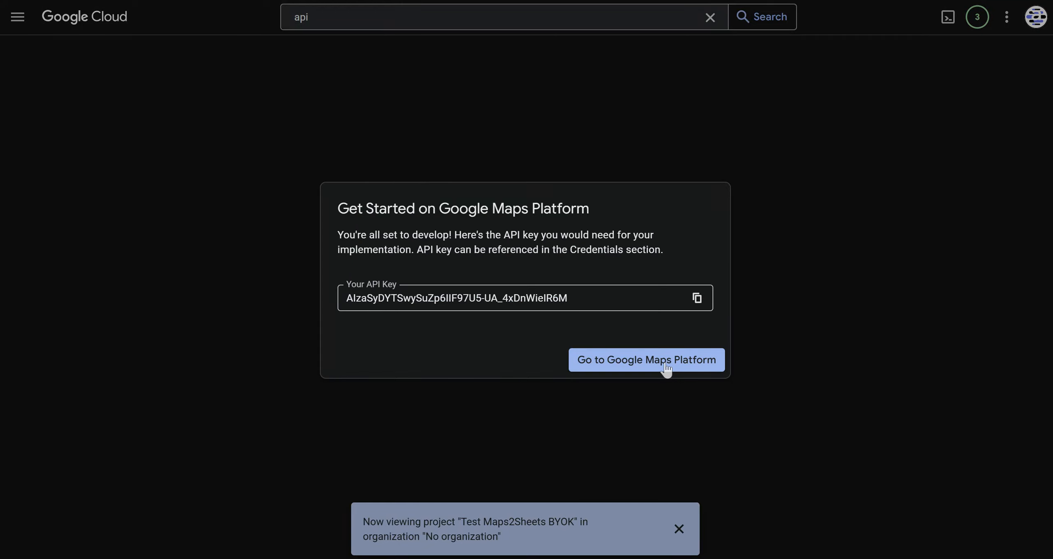
click(666, 361)
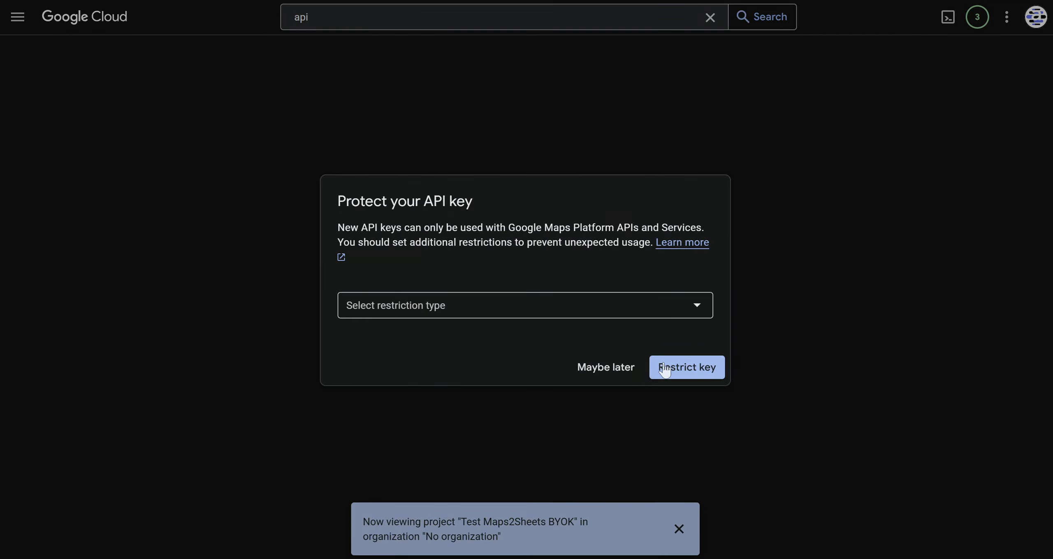
click(603, 372)
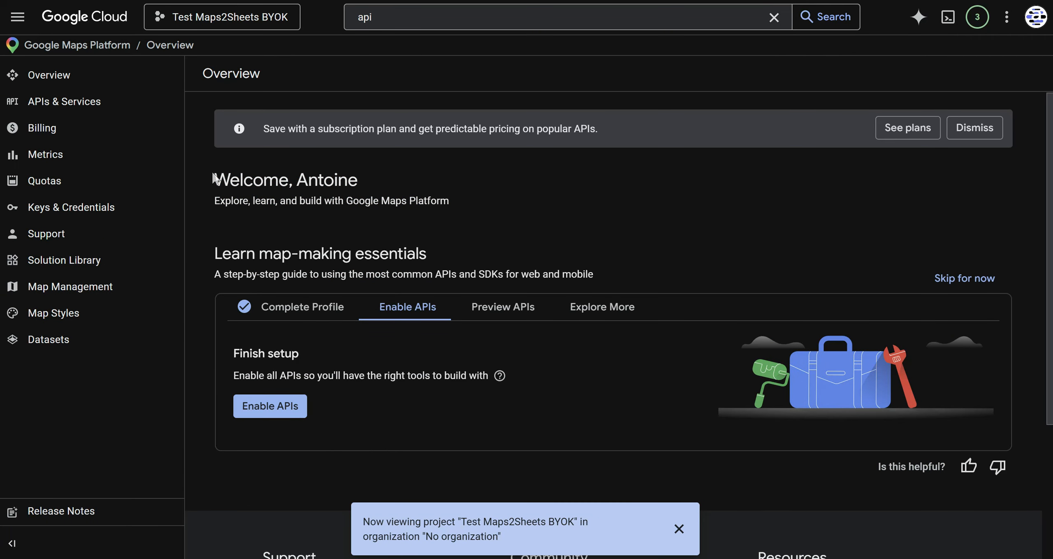
Show the Google Maps Platform quotas for Places API (New).
click(71, 190)
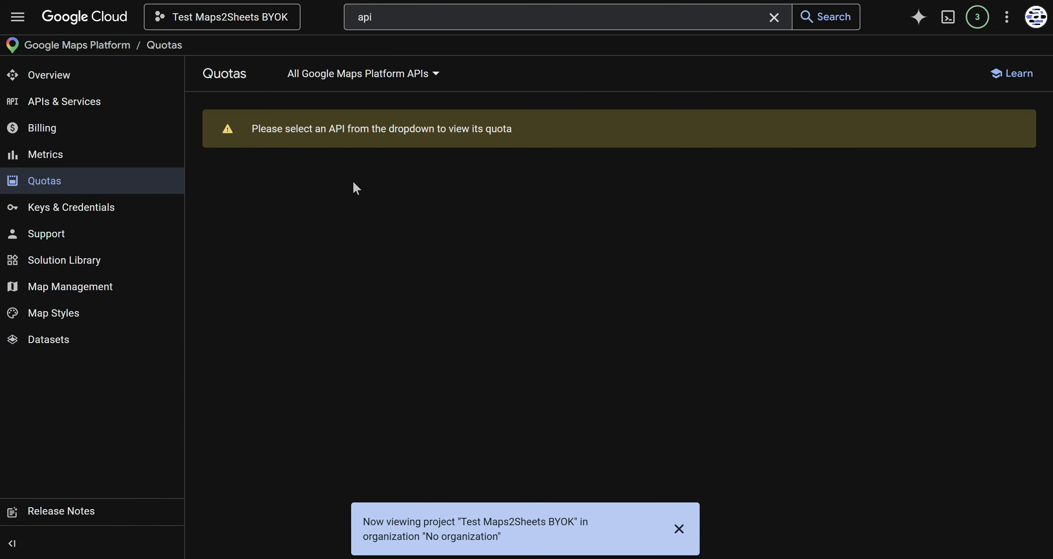
click(417, 82)
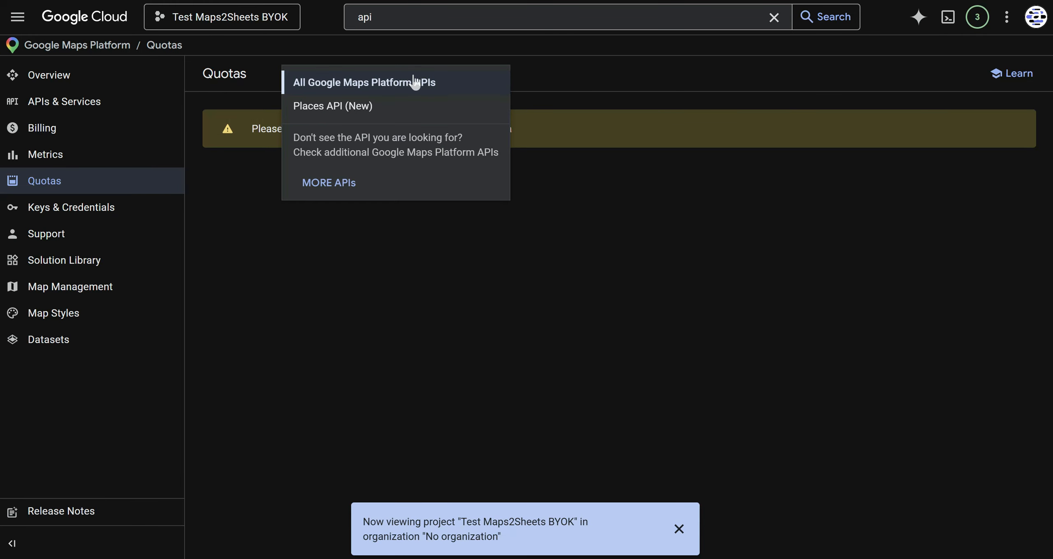
click(355, 107)
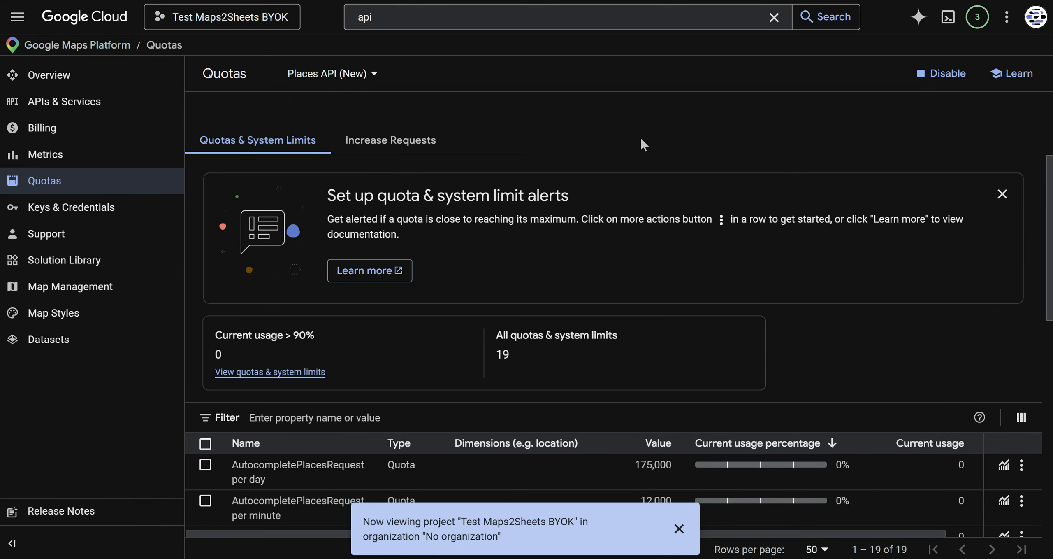
Edit the SearchTextRequest per day quota and enter 150 as its new value.
scroll(810, 294, down, 5)
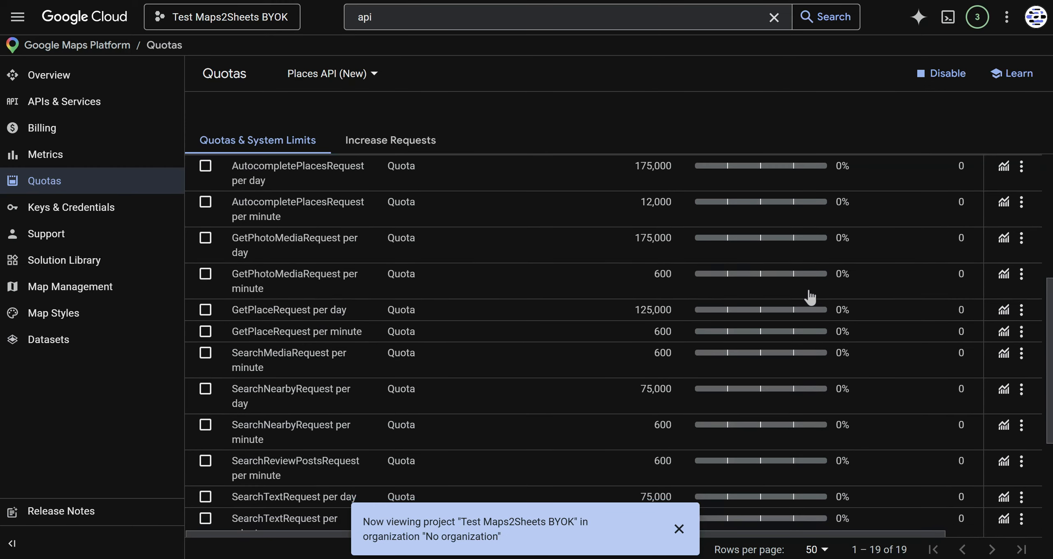
scroll(576, 389, down, 3)
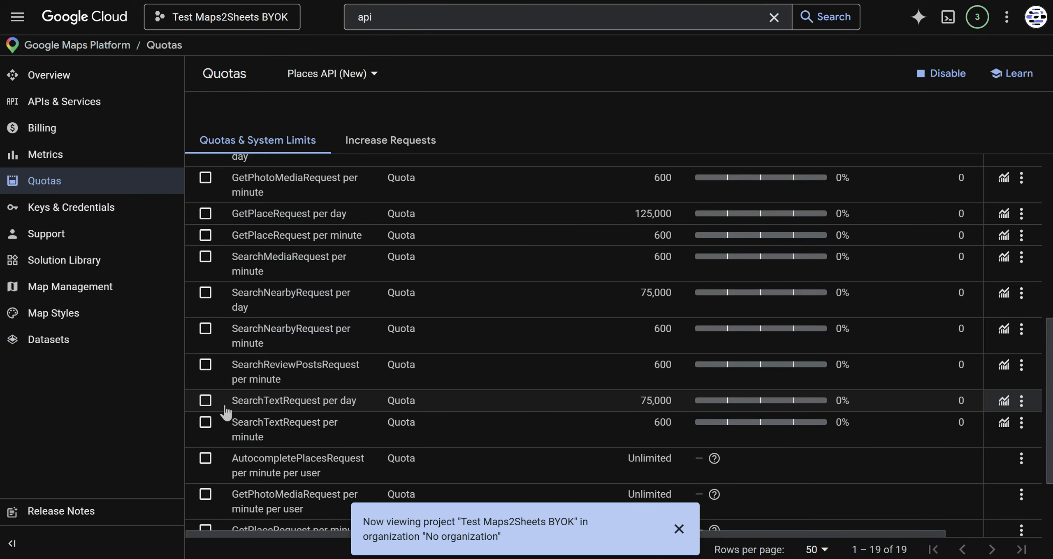
click(205, 400)
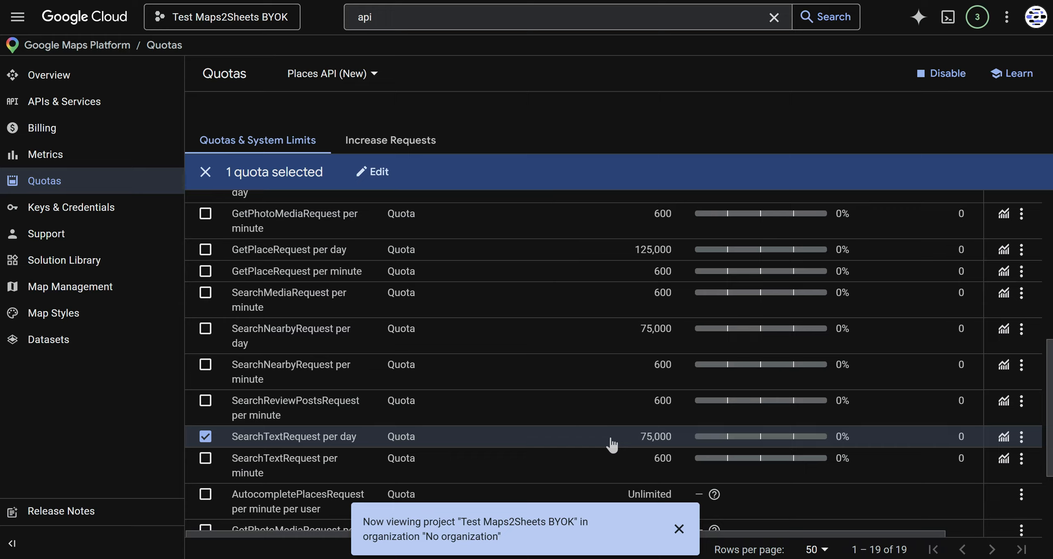
click(1021, 437)
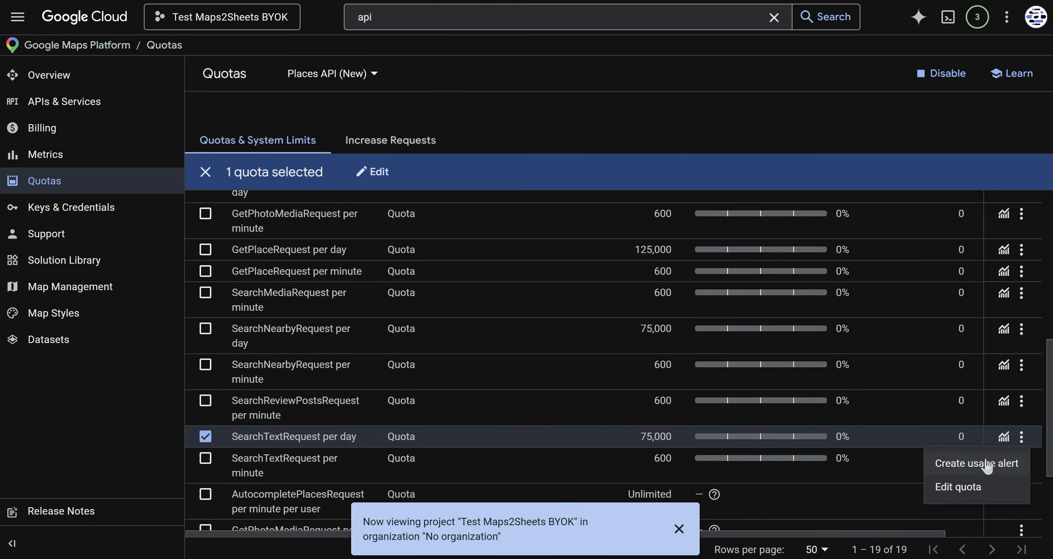
click(966, 488)
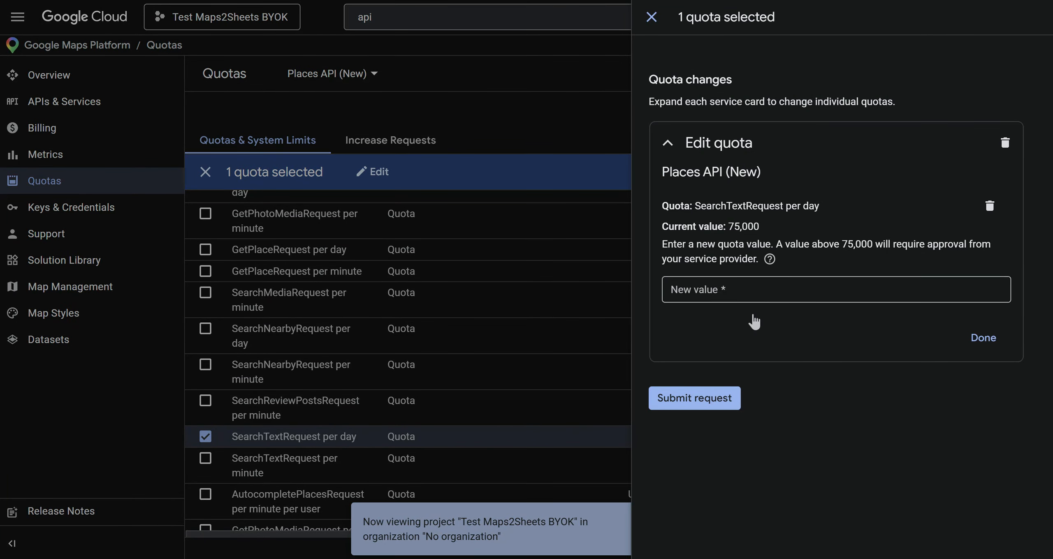
click(732, 296)
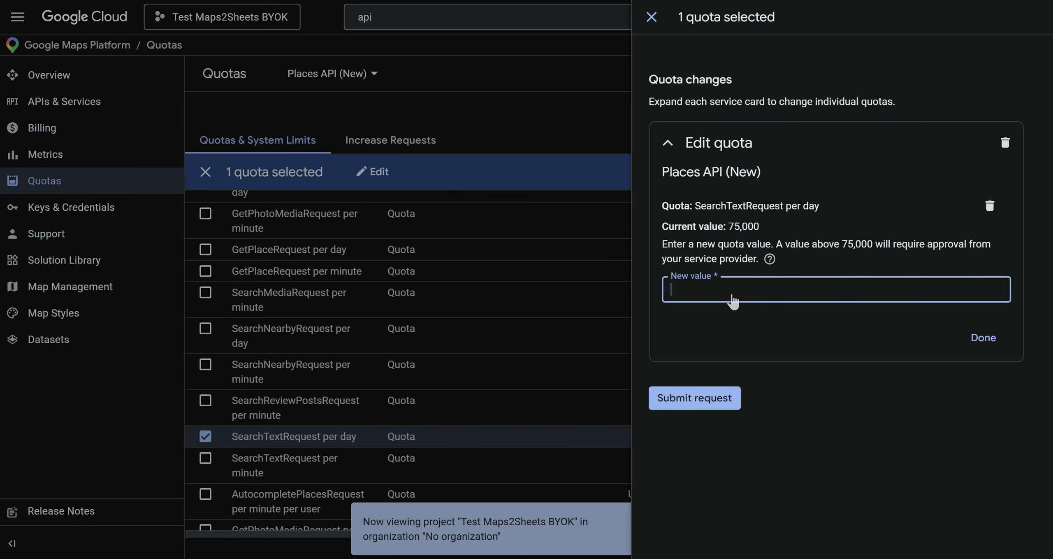
text(150)
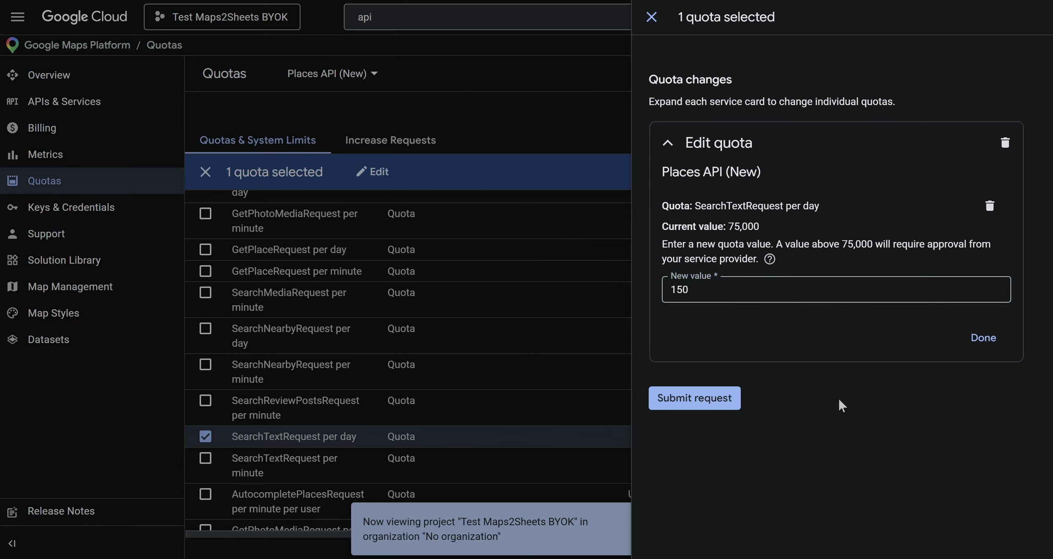
Submit the quota change, confirm the reduction, close the quota editor, and return to Maps2Sheets.
click(720, 405)
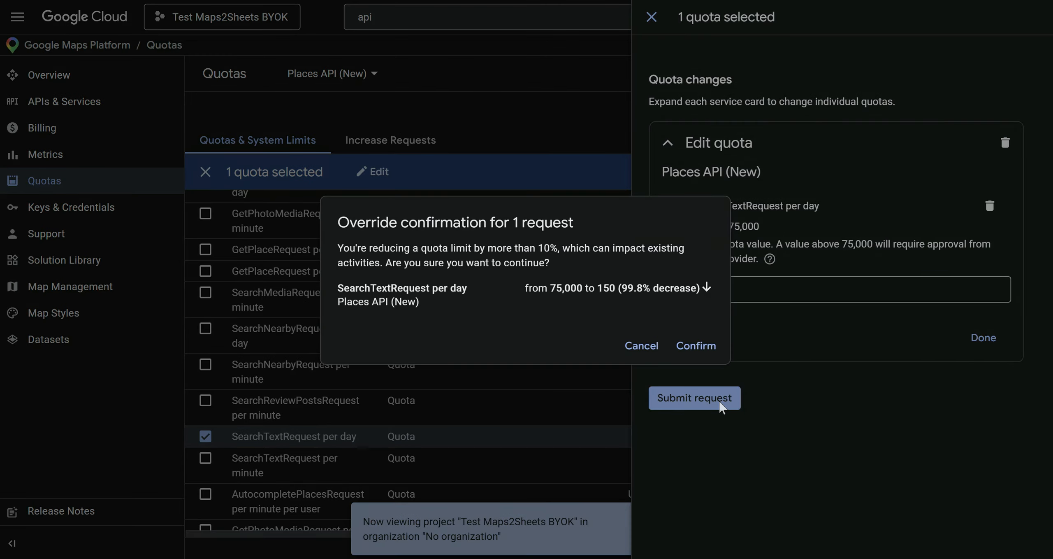
click(697, 345)
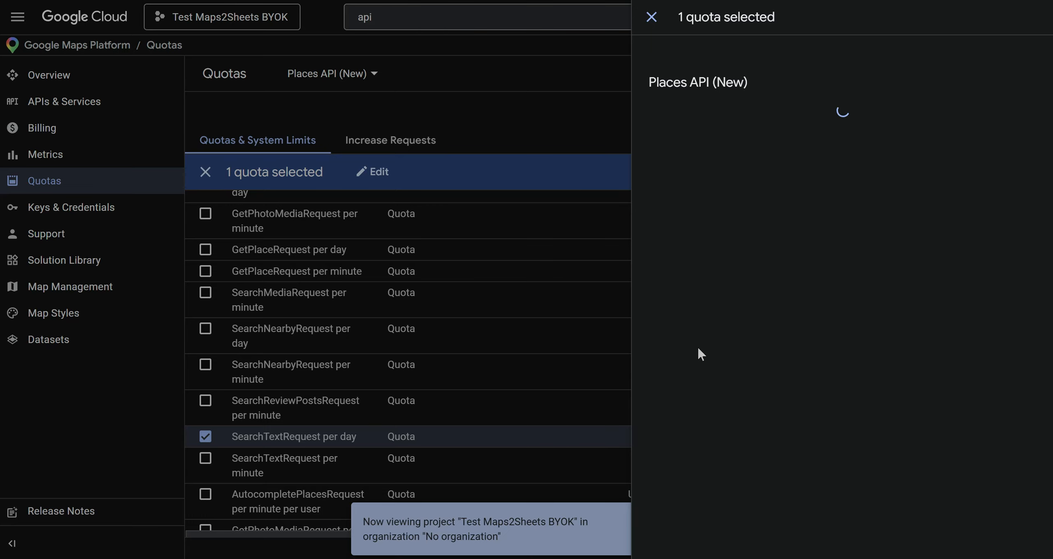
click(651, 18)
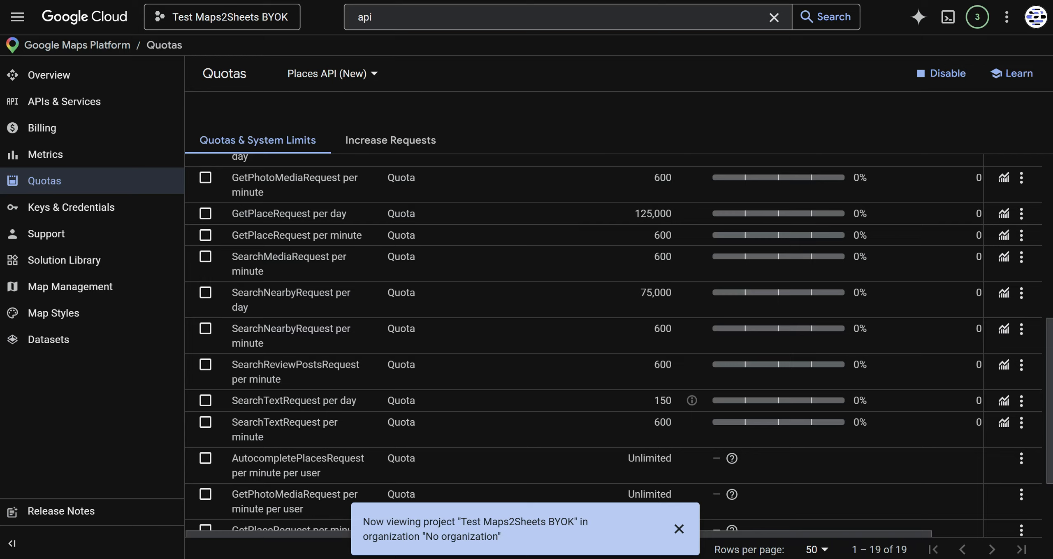
key(ctrl+Tab)
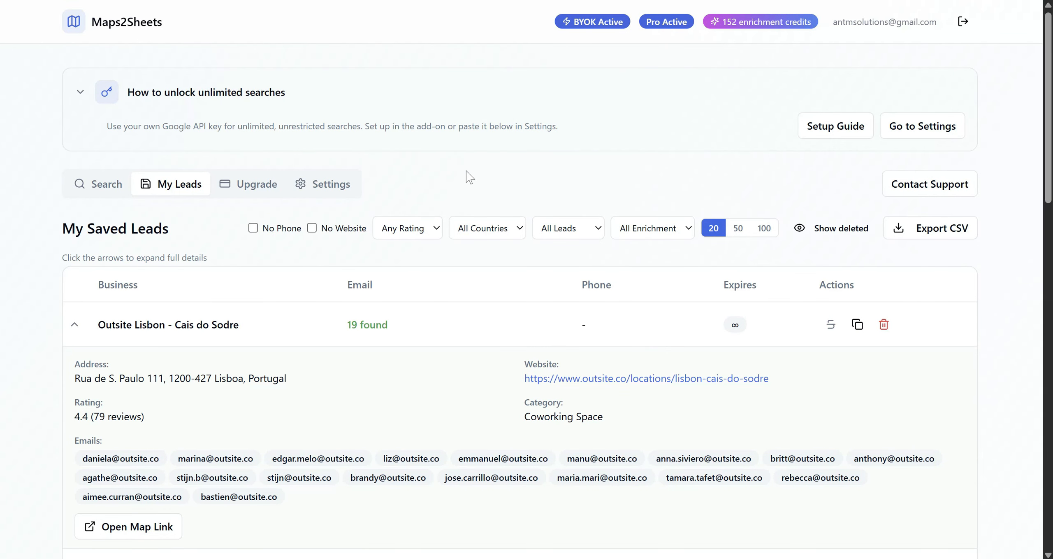